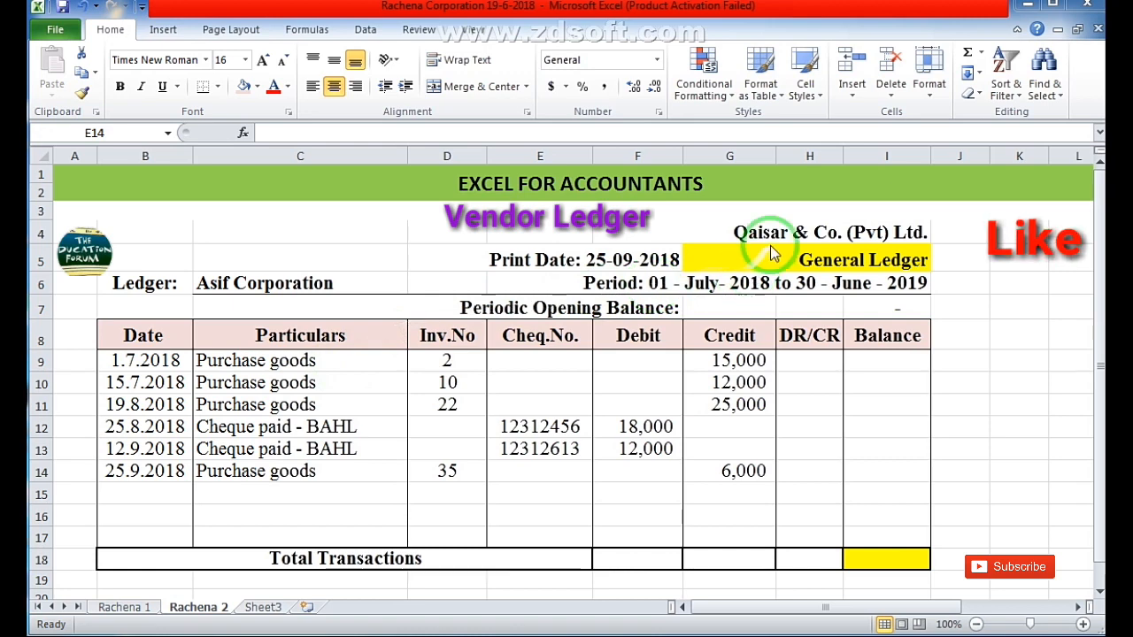
# - Review the ledger's header details: company name, ledger type, period and vendor name
pyautogui.click(772, 232)
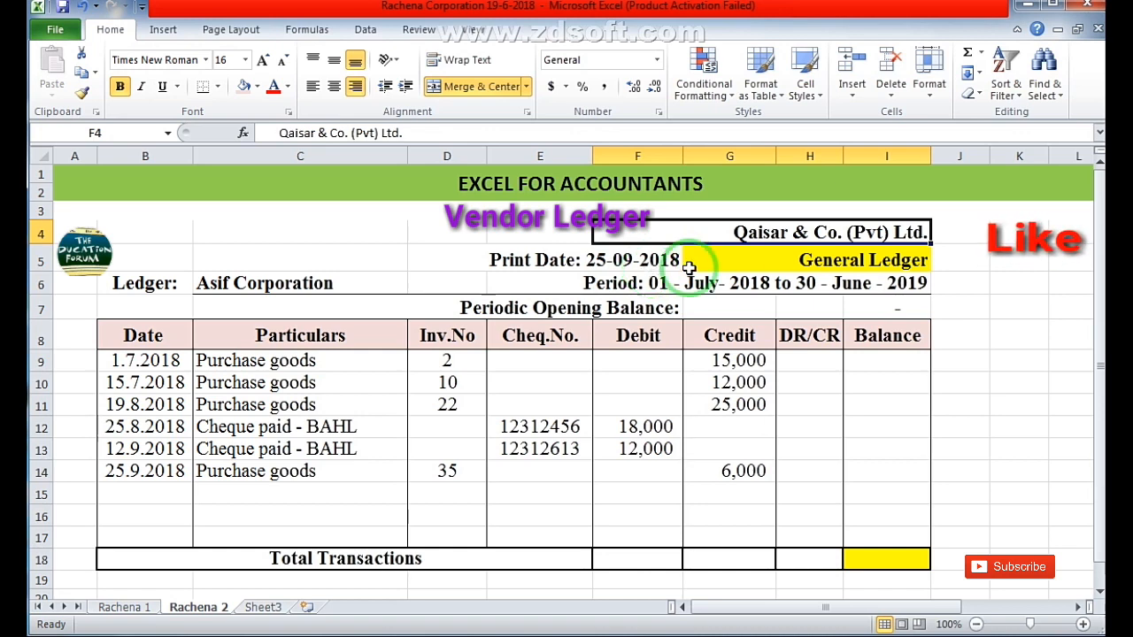
pyautogui.click(778, 263)
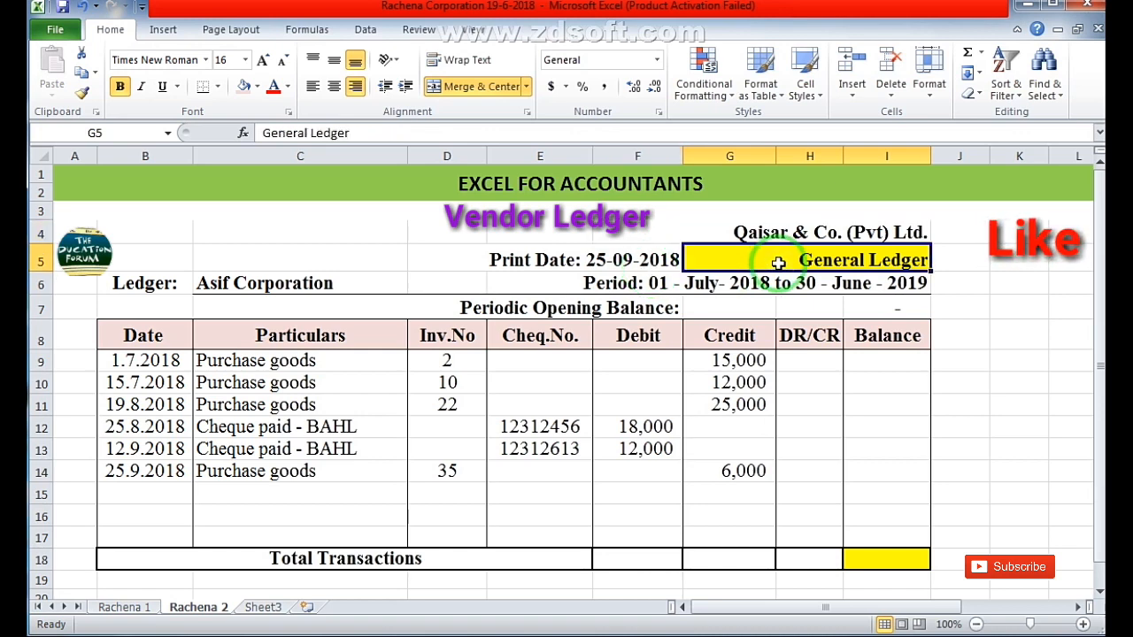
pyautogui.click(650, 287)
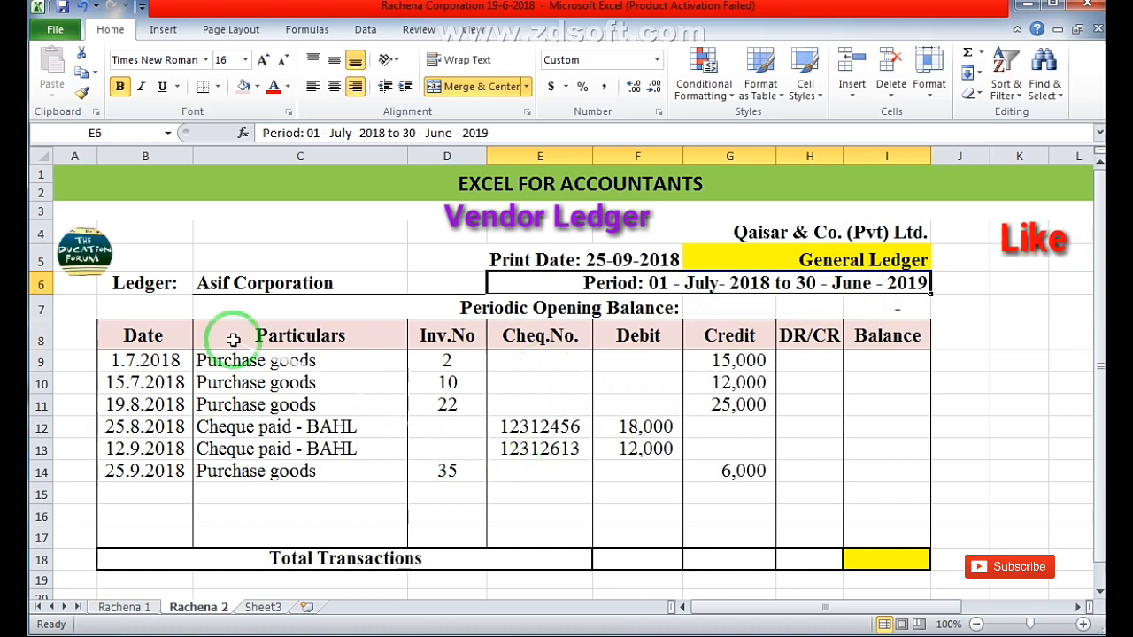
pyautogui.click(171, 287)
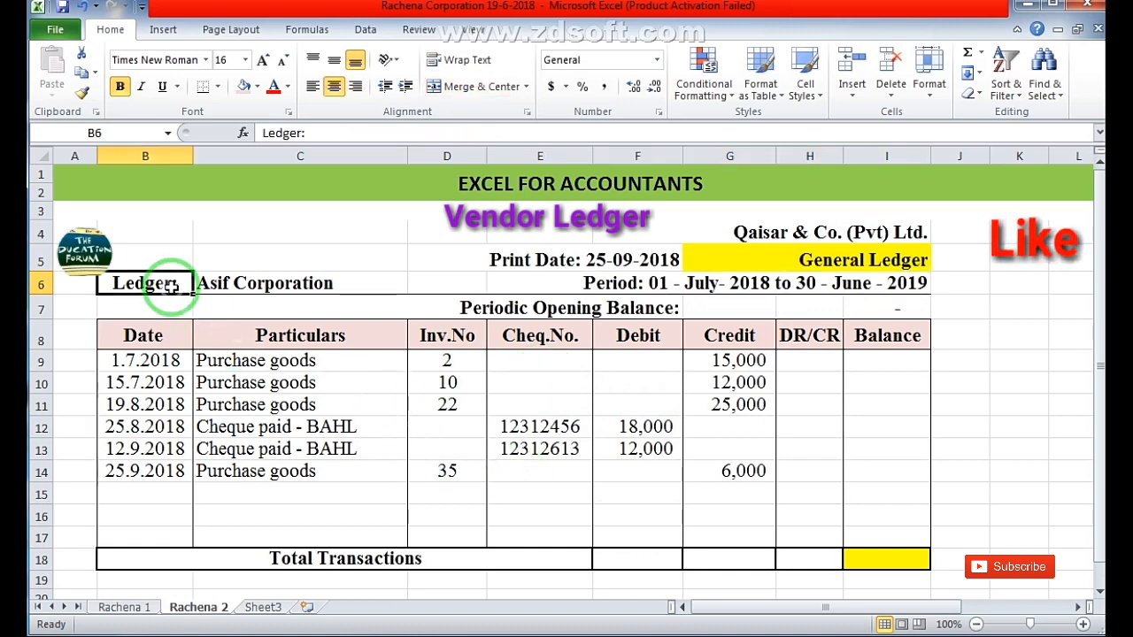
pyautogui.click(224, 288)
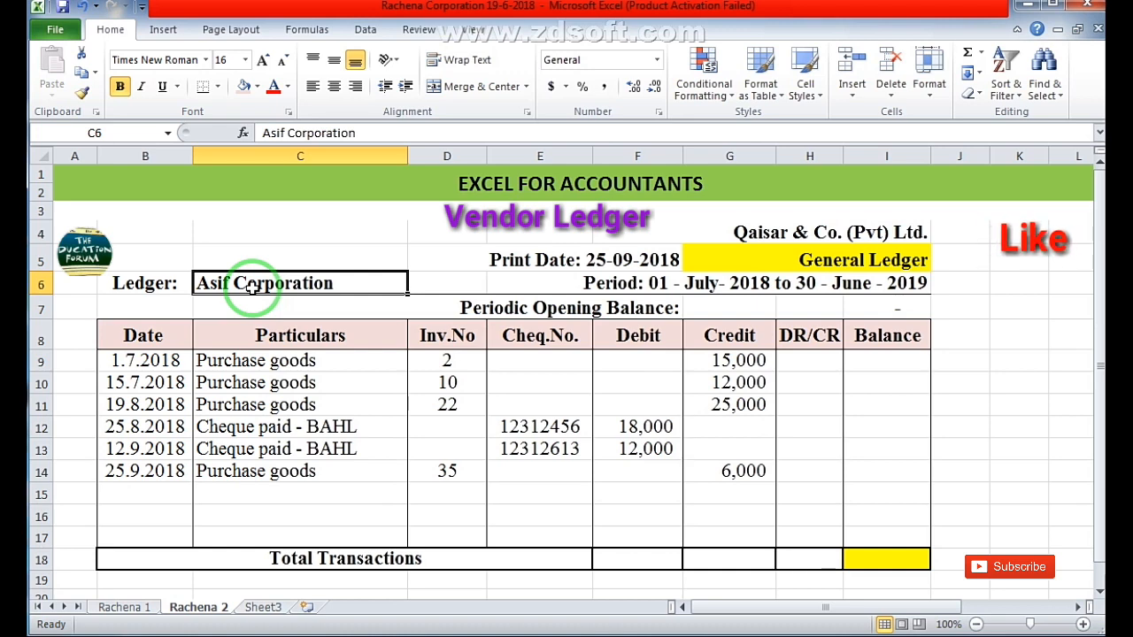
# - Review the ledger's column headings in row 8, from Date and Particulars through DR/CR and Balance
pyautogui.click(139, 337)
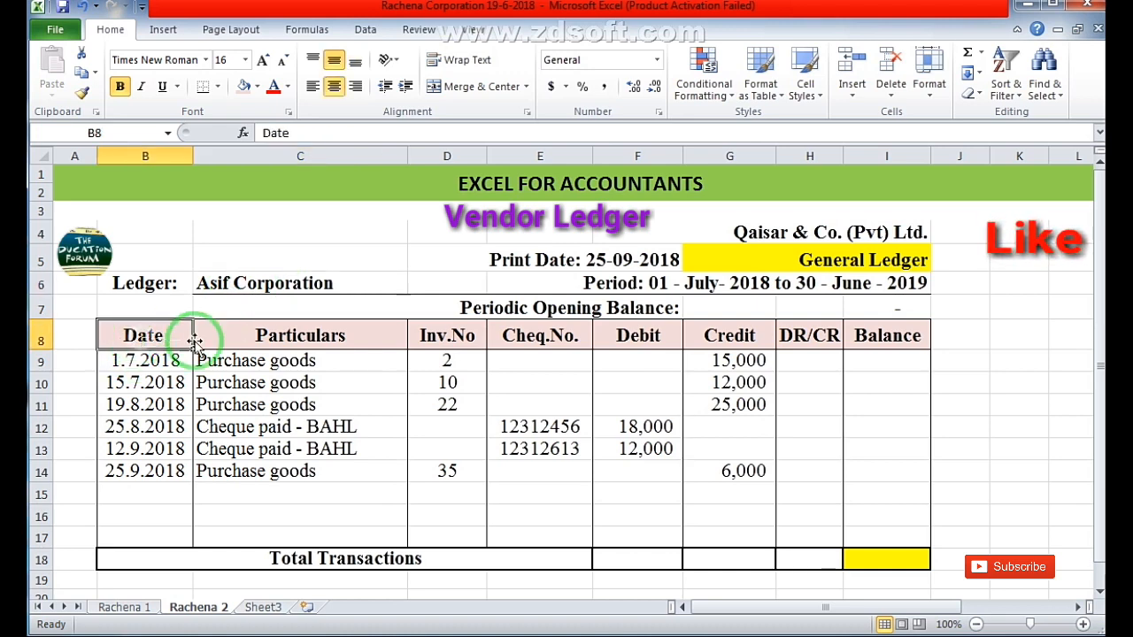
pyautogui.click(301, 332)
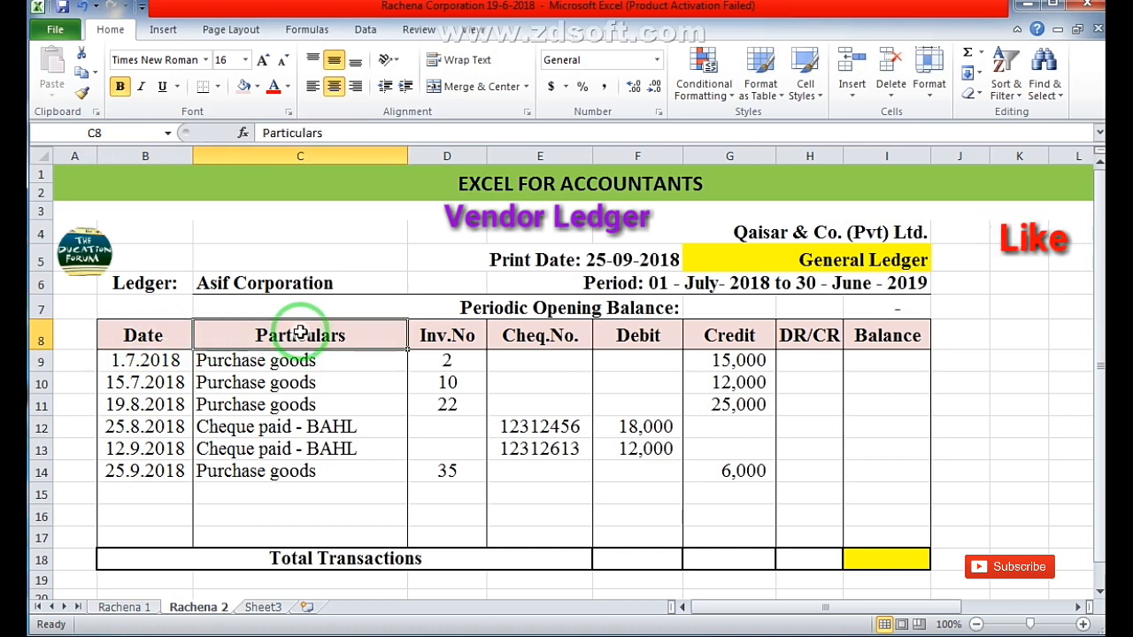
pyautogui.click(449, 337)
pyautogui.click(542, 338)
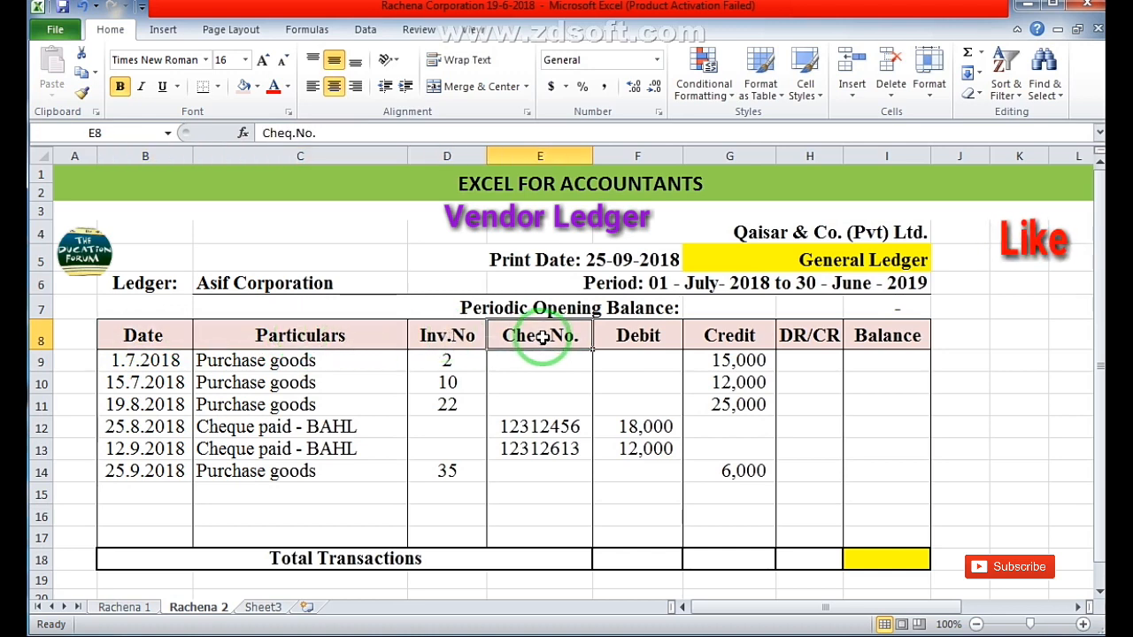
pyautogui.click(636, 340)
pyautogui.click(729, 336)
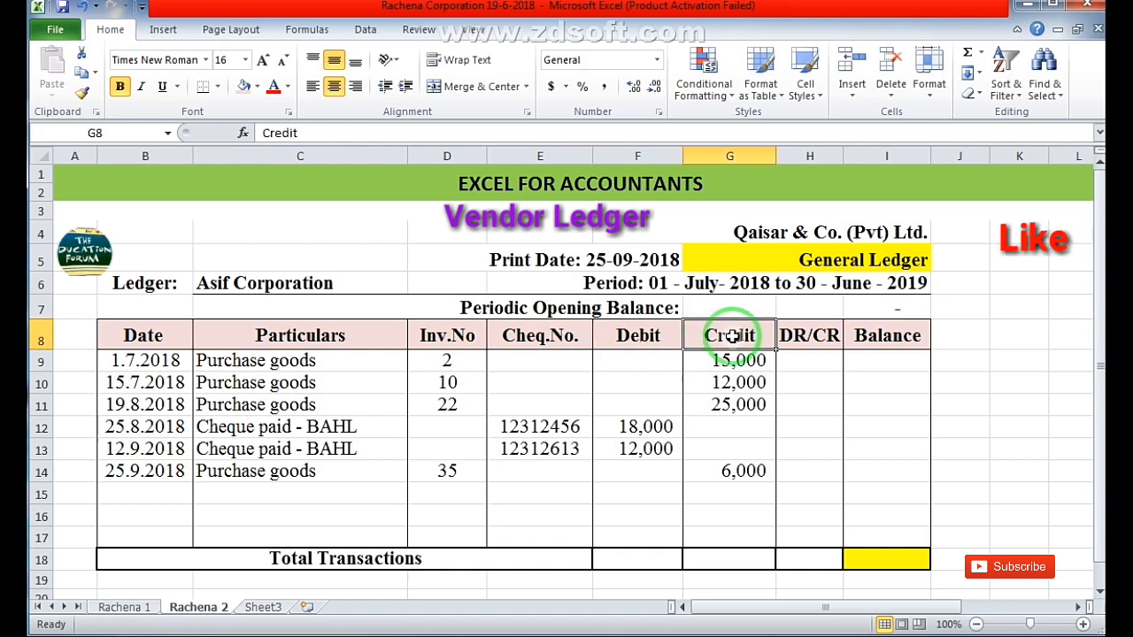
pyautogui.click(805, 337)
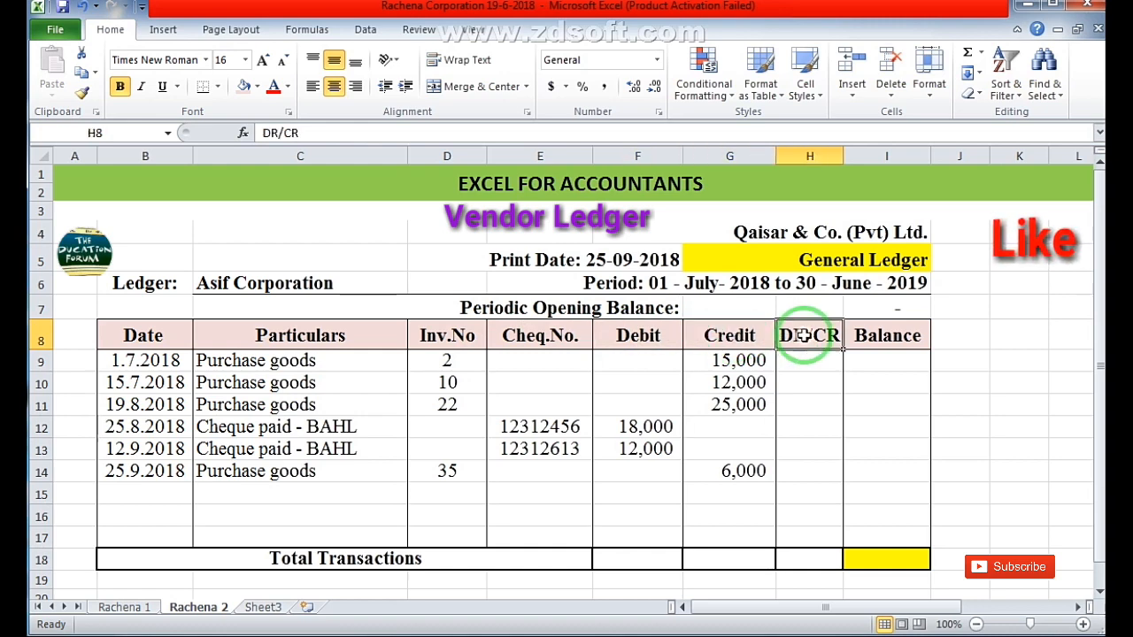
pyautogui.click(874, 336)
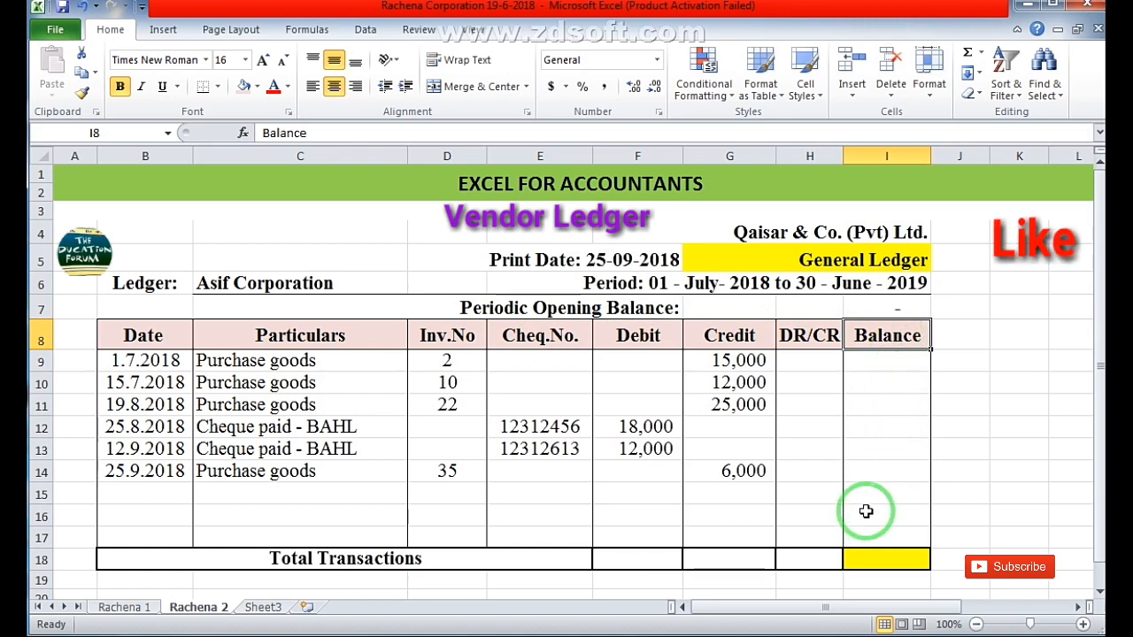
# - Examine the first three purchase entries in rows 9 to 11, including their dates, invoice numbers and credit amounts
pyautogui.click(155, 360)
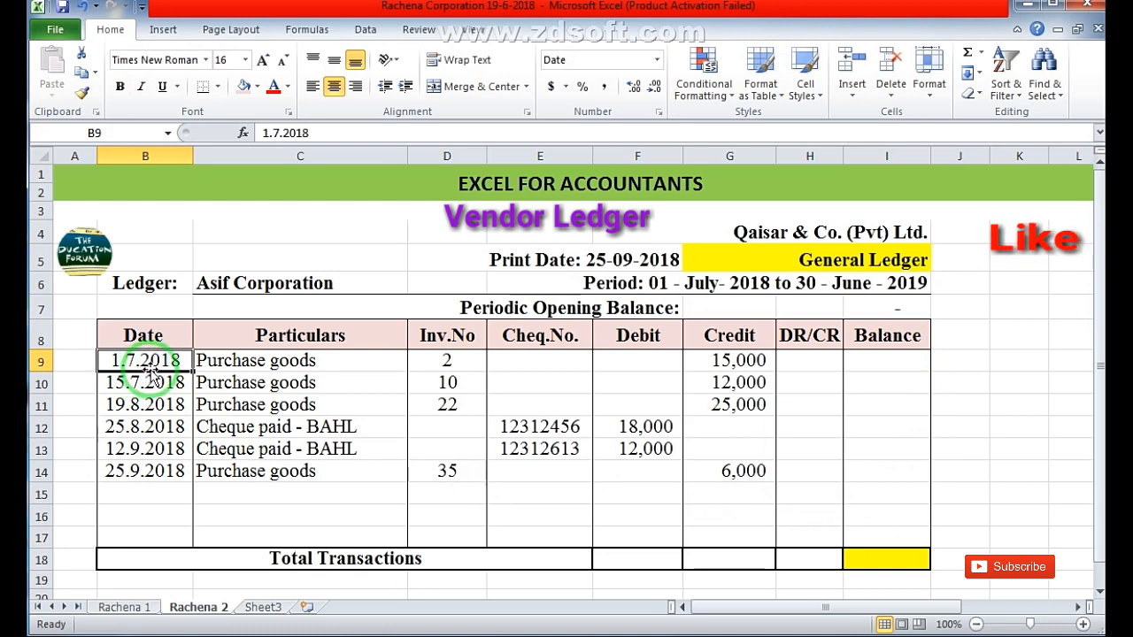
pyautogui.click(232, 369)
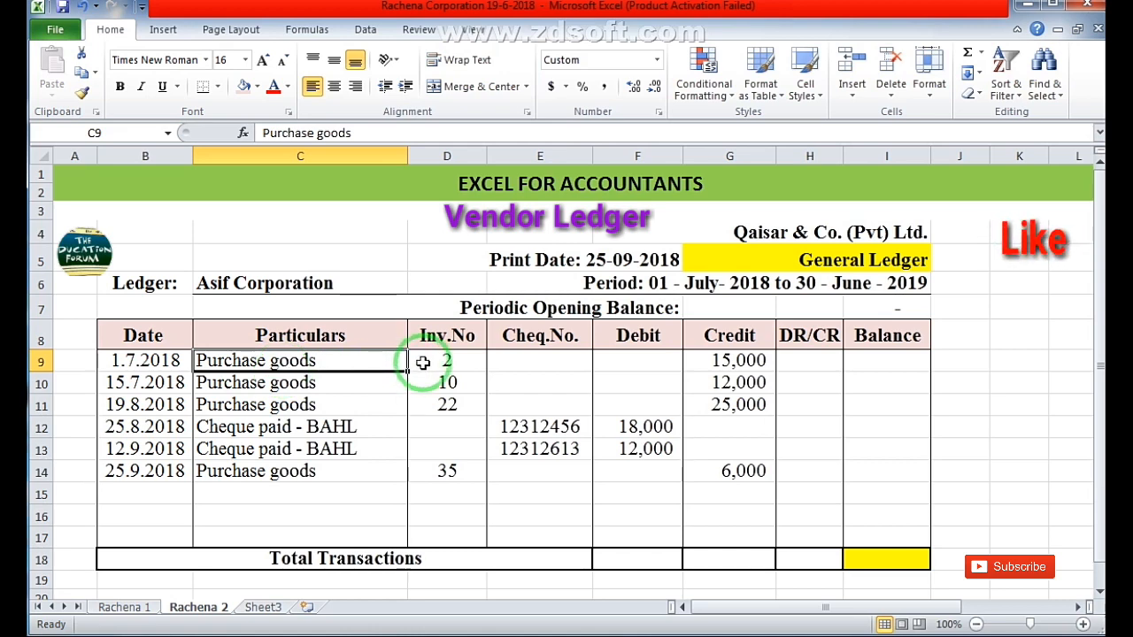
pyautogui.click(735, 363)
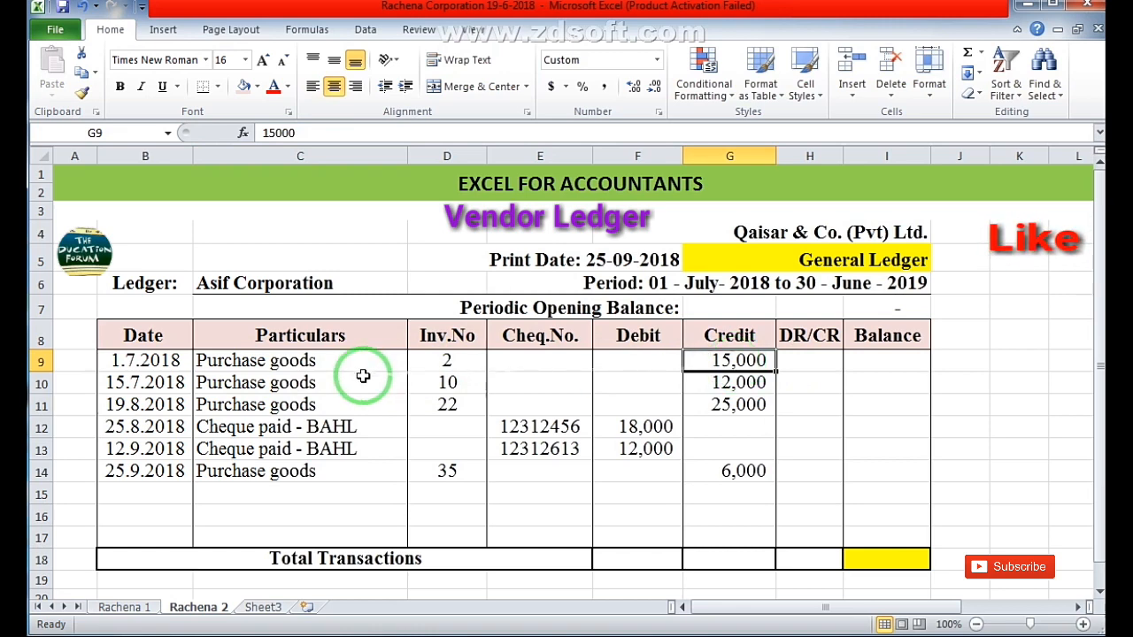
pyautogui.click(246, 384)
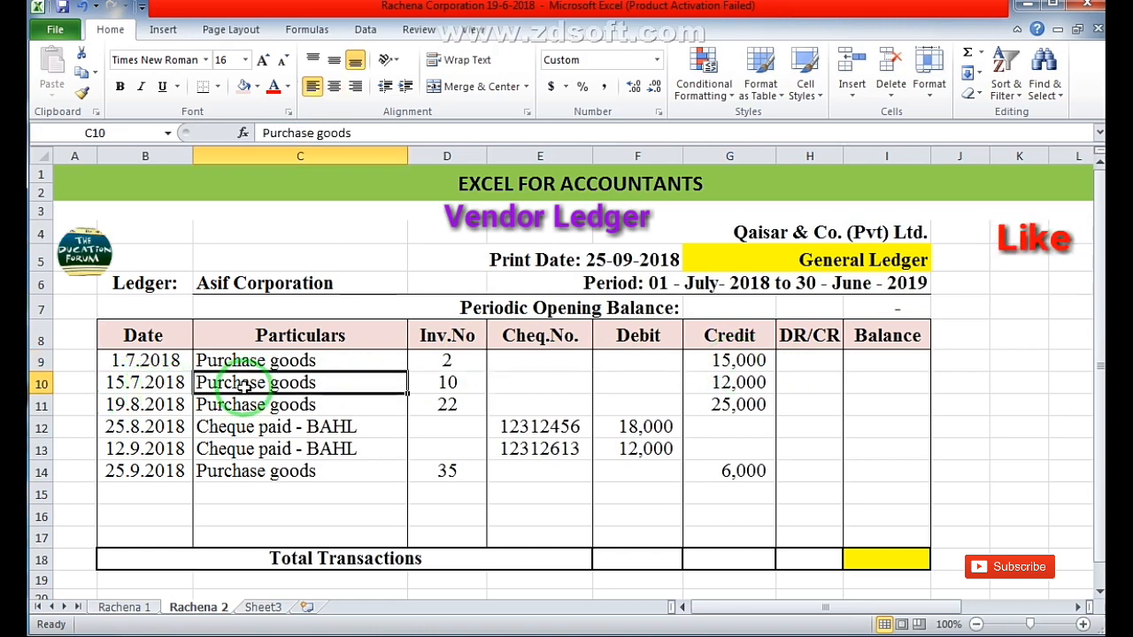
pyautogui.click(446, 385)
pyautogui.click(761, 388)
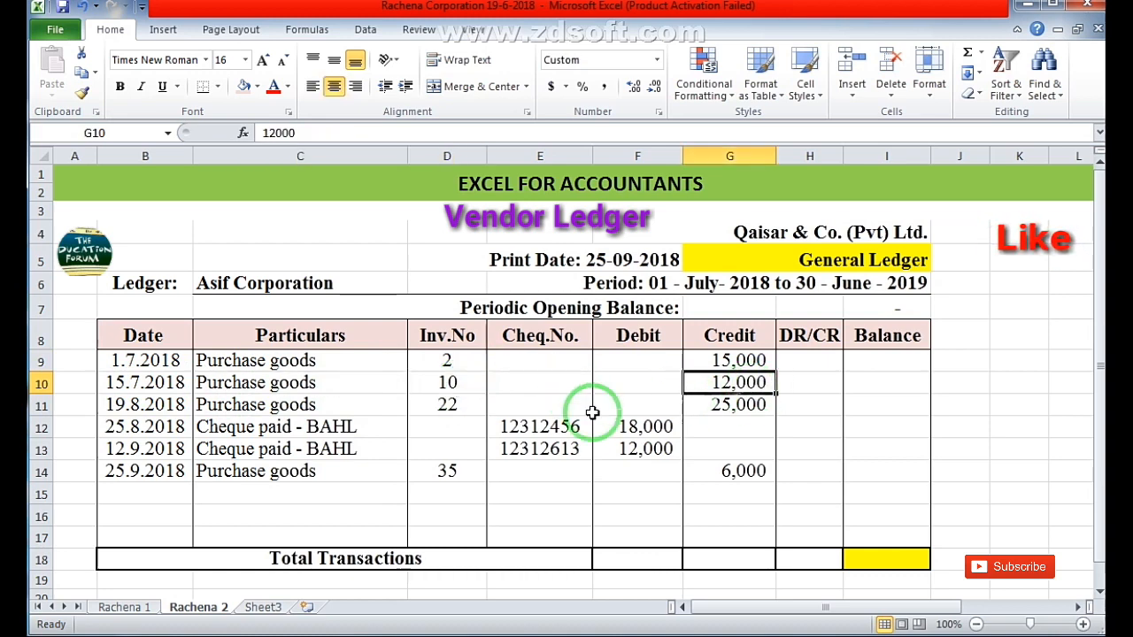
pyautogui.click(172, 409)
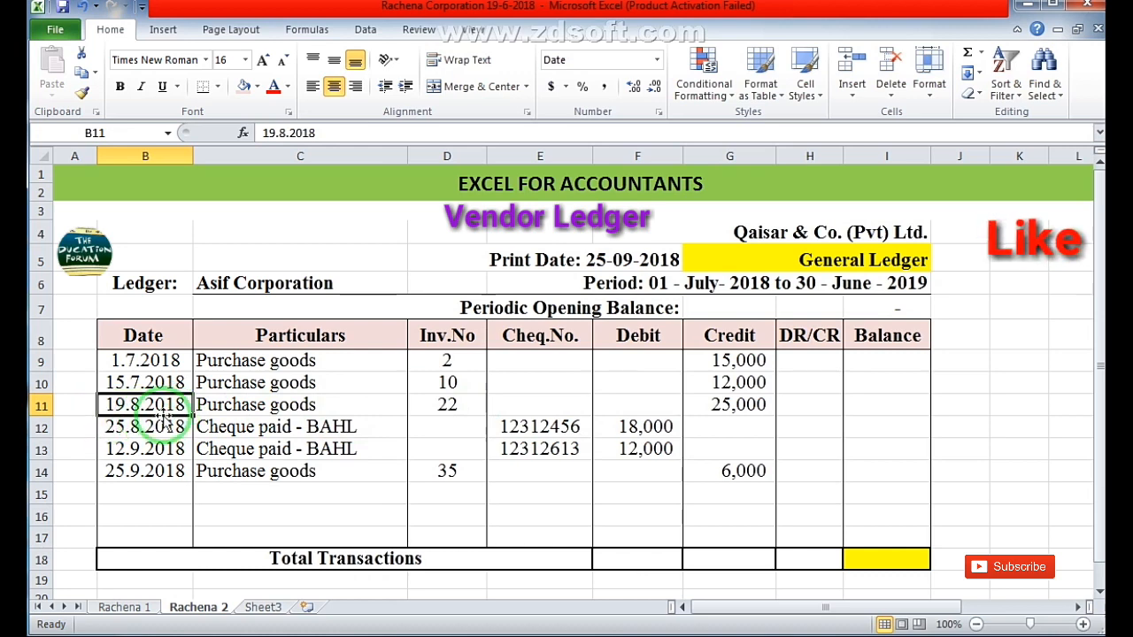
pyautogui.click(252, 408)
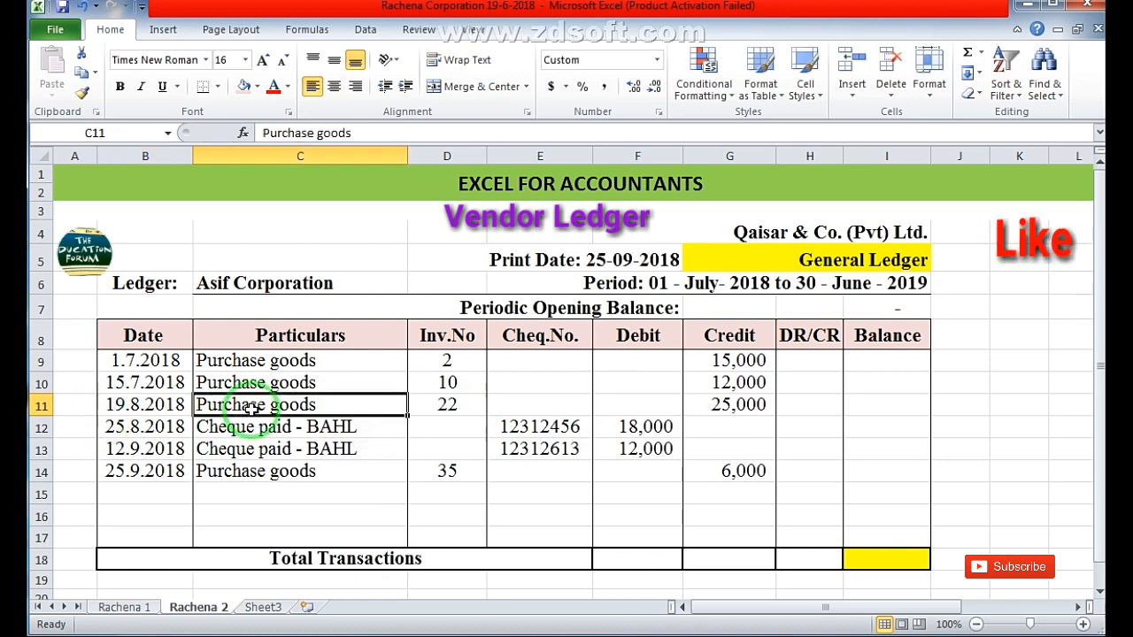
pyautogui.click(459, 407)
pyautogui.click(725, 409)
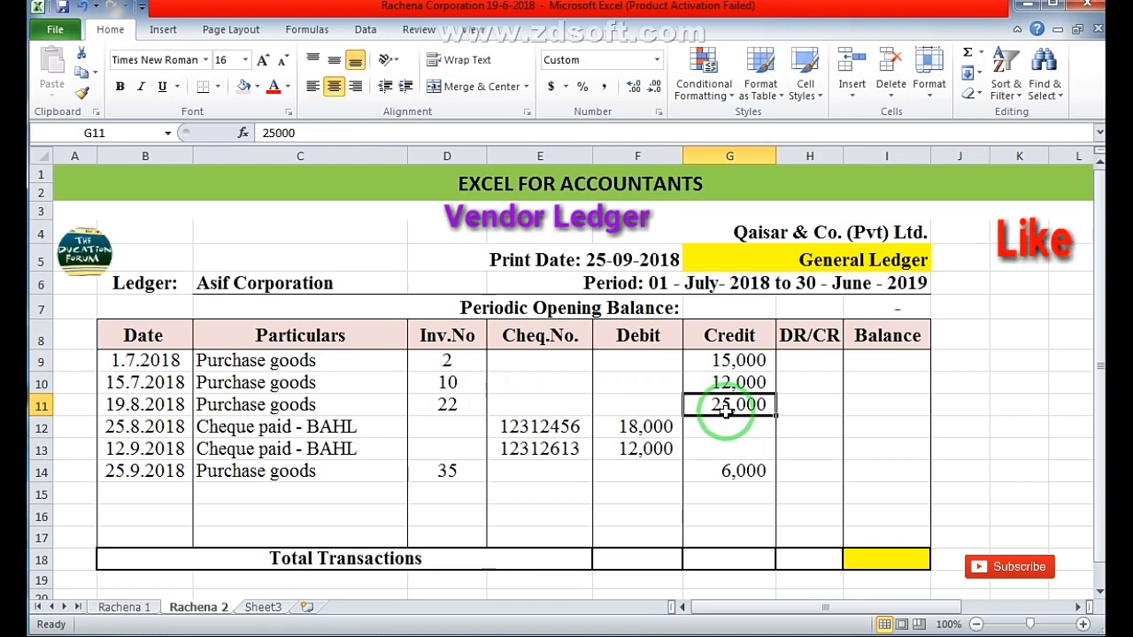
# - Examine the two cheque payments in rows 12 and 13 and the last goods purchase in row 14
pyautogui.click(131, 431)
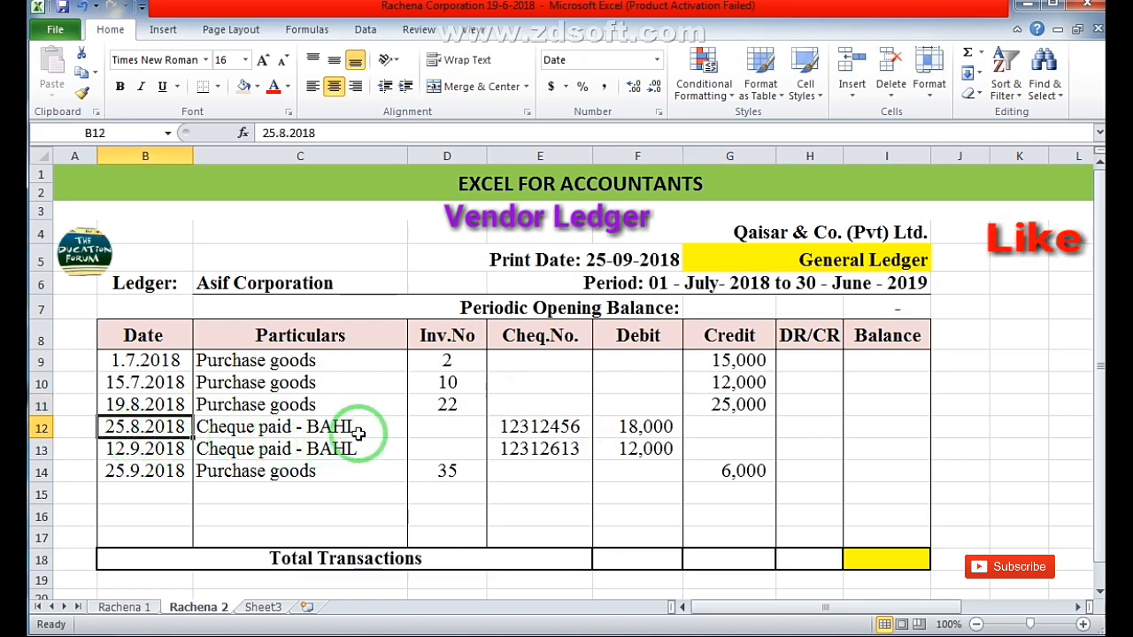
pyautogui.click(536, 428)
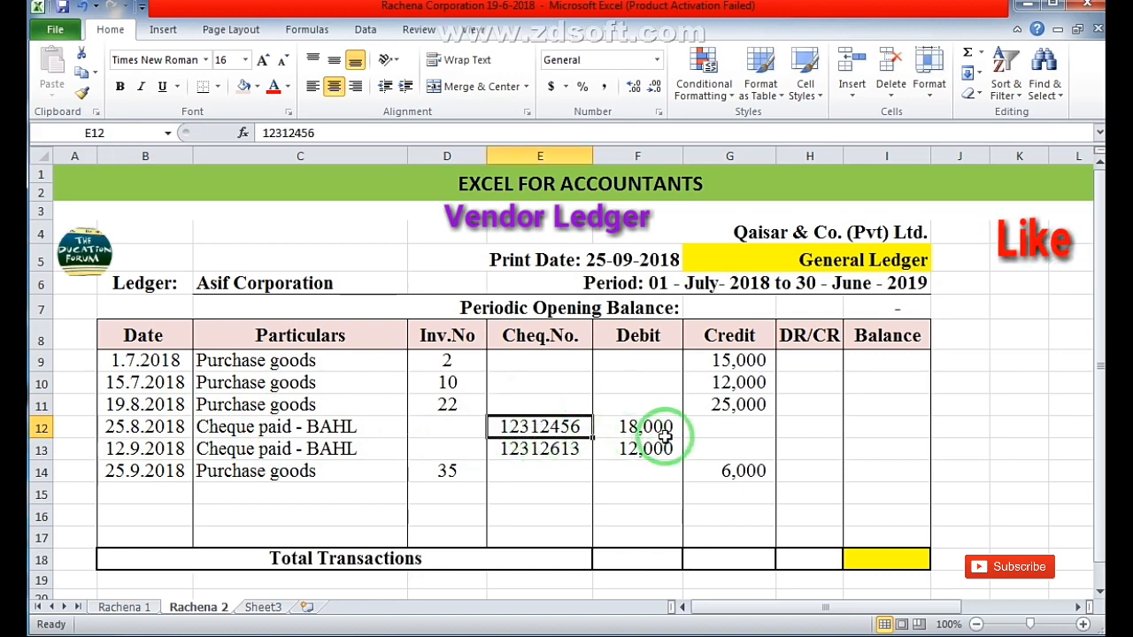
pyautogui.click(161, 450)
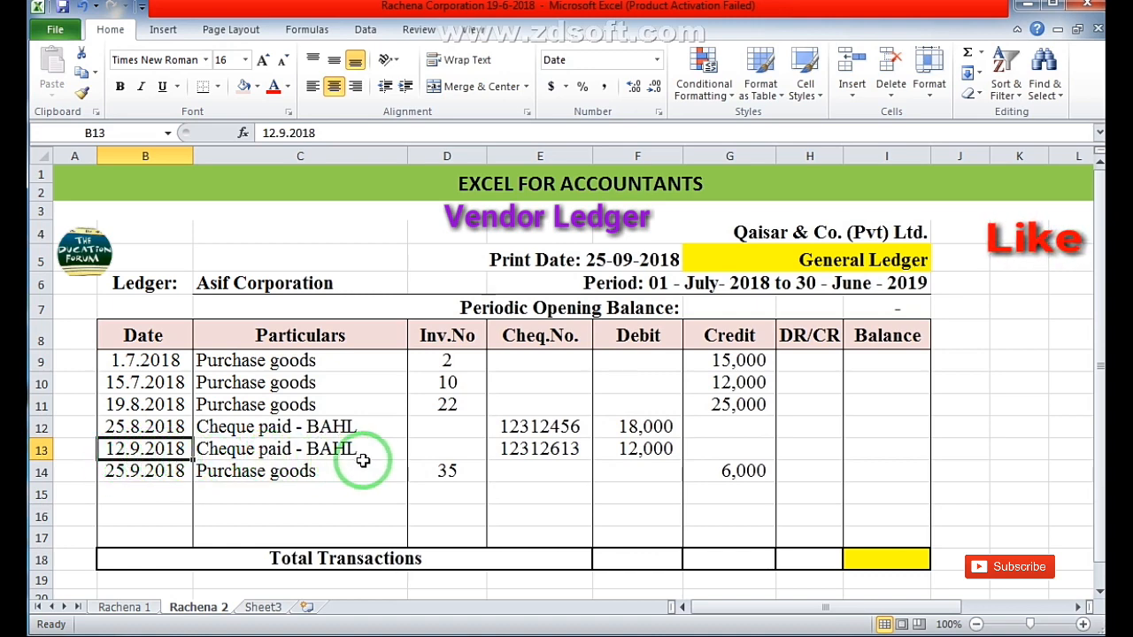
pyautogui.click(563, 451)
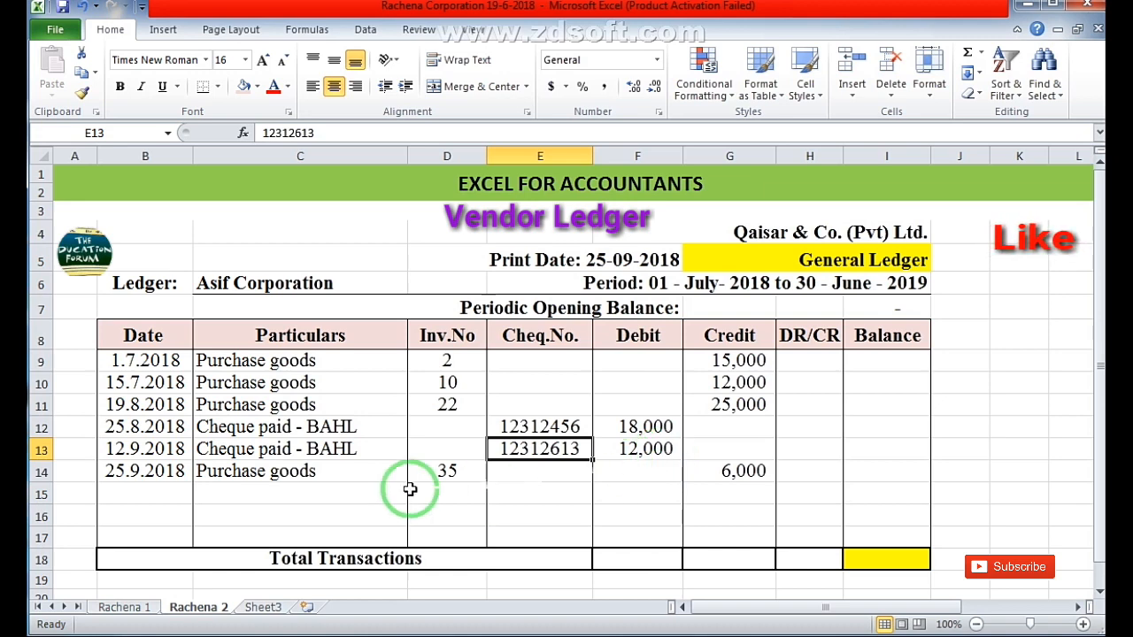
pyautogui.click(166, 474)
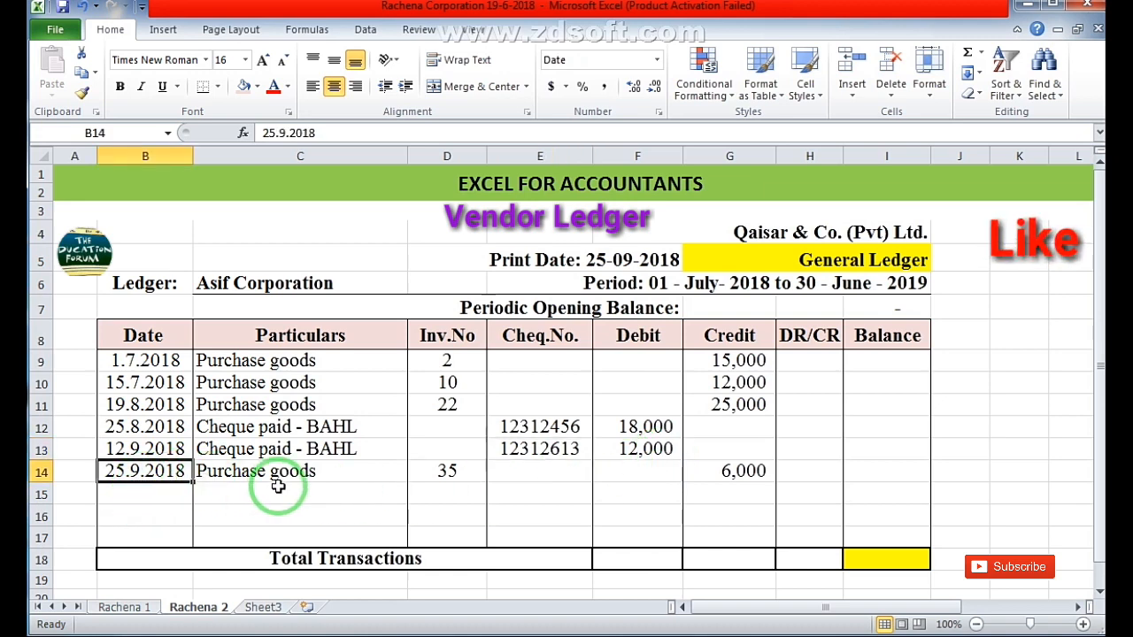
pyautogui.click(447, 478)
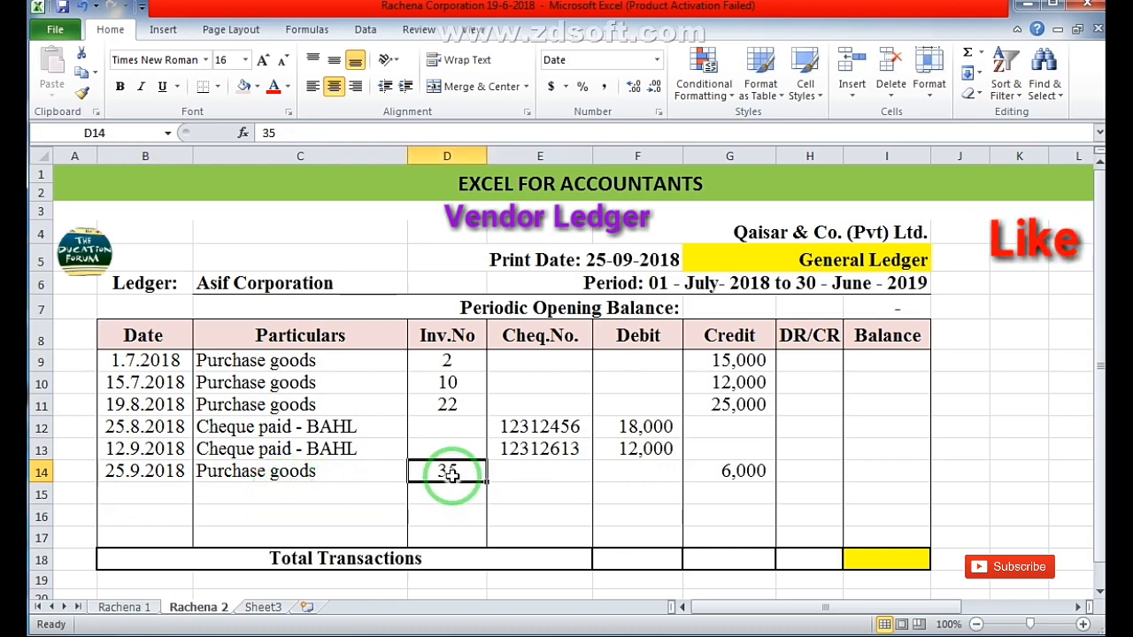
pyautogui.click(743, 471)
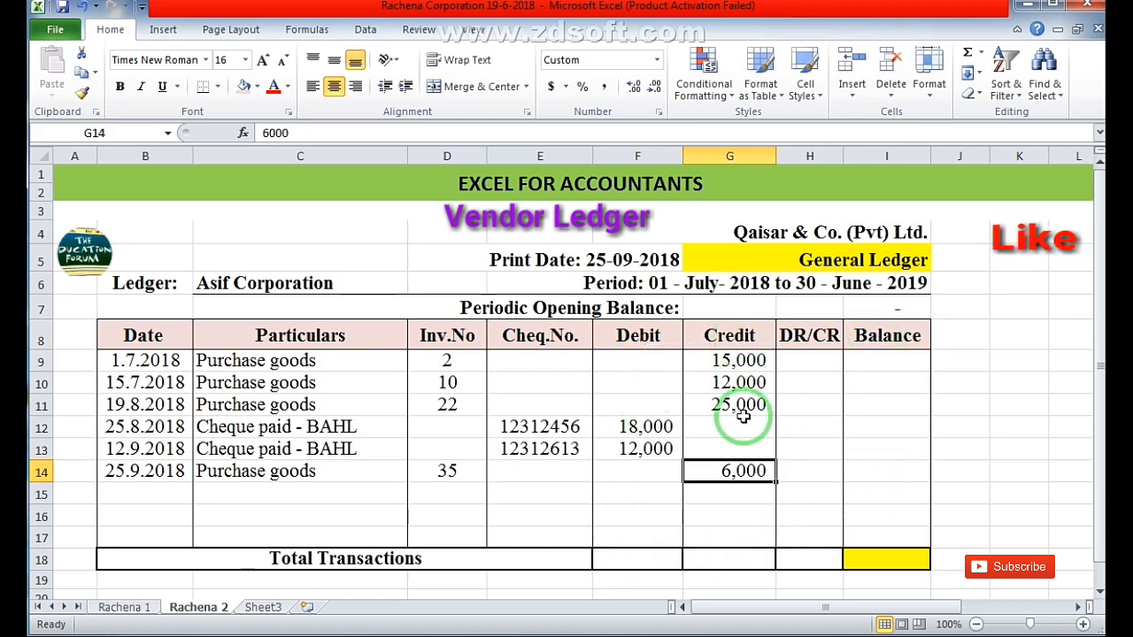
# - Total the Debit and Credit columns from row 9 down into the Total Transactions row using AutoSum
pyautogui.click(651, 358)
pyautogui.moveTo(651, 358); pyautogui.dragTo(650, 555)
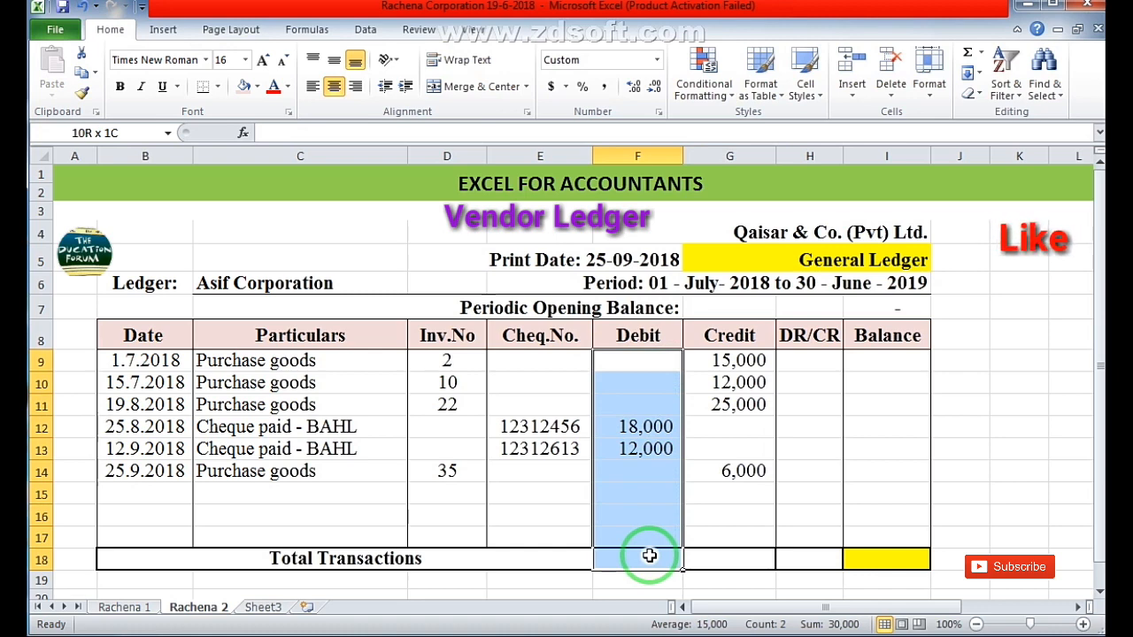
pyautogui.moveTo(649, 555); pyautogui.dragTo(652, 551)
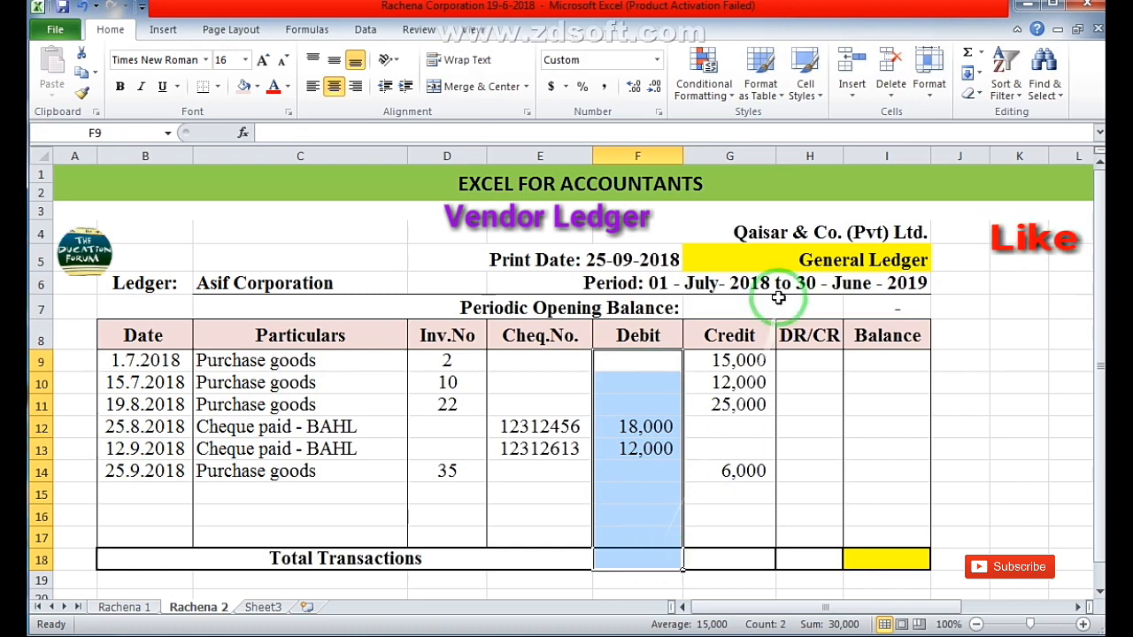
pyautogui.click(967, 57)
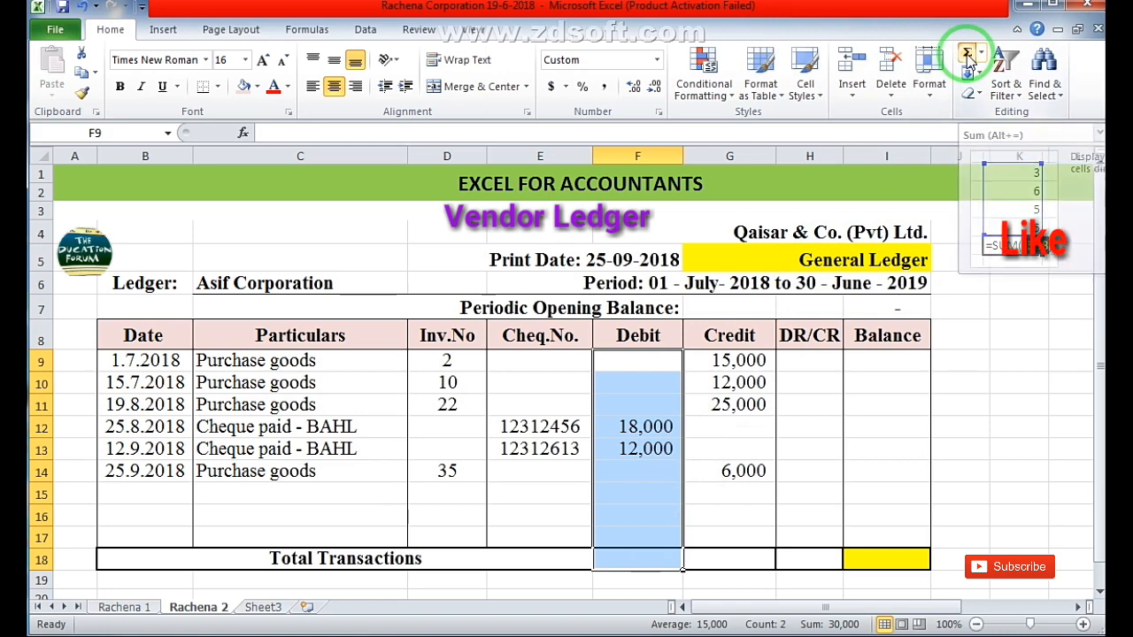
pyautogui.click(649, 560)
pyautogui.moveTo(723, 358); pyautogui.dragTo(726, 550)
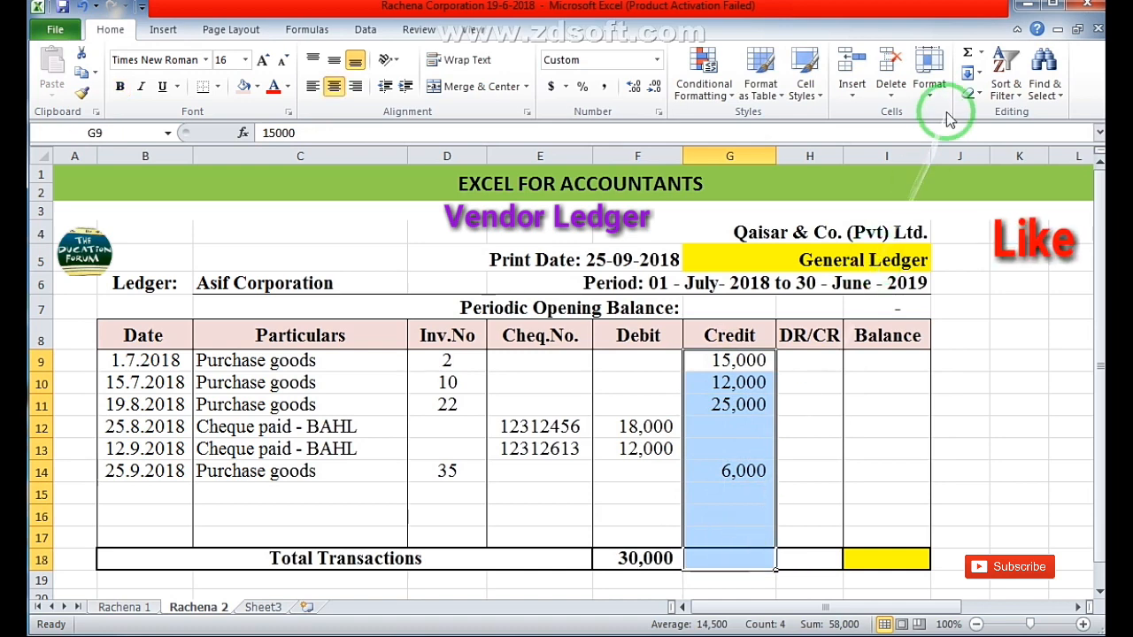
pyautogui.click(969, 56)
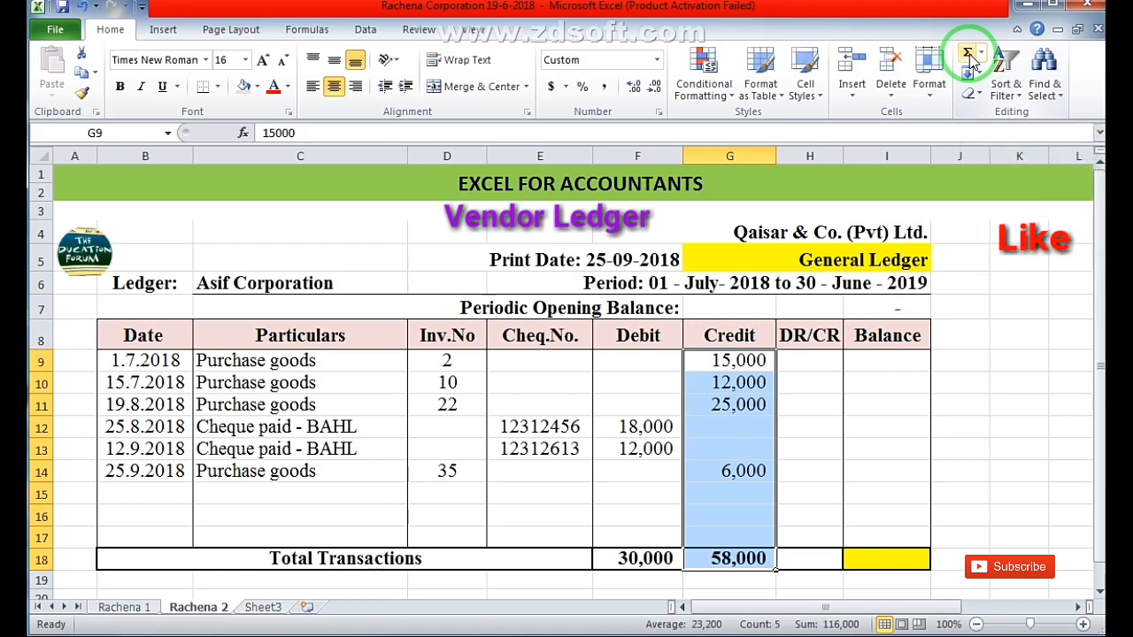
# - Enter the first purchase's balance in I9 as =-15000 and mark row 9 as CR in the DR/CR column
pyautogui.click(810, 365)
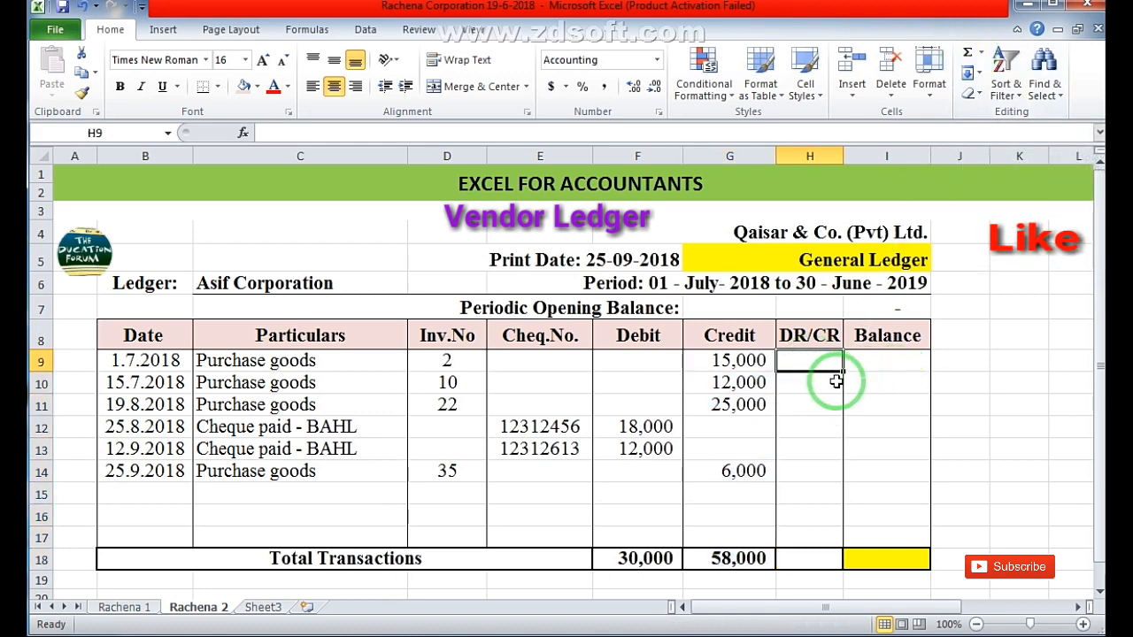
pyautogui.click(873, 364)
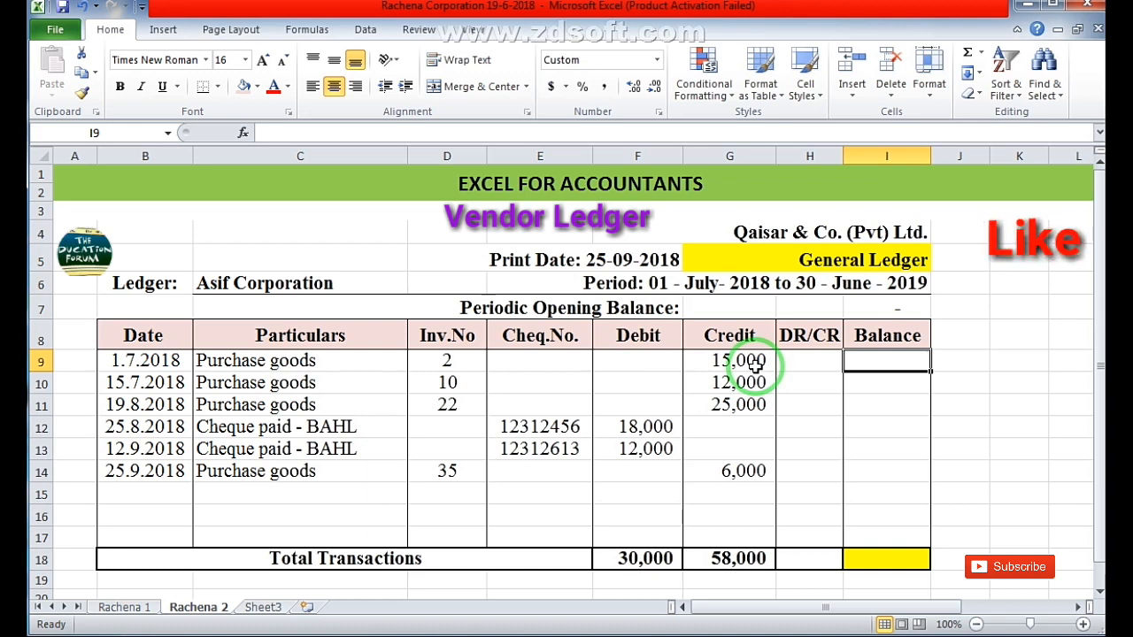
pyautogui.write('=-')
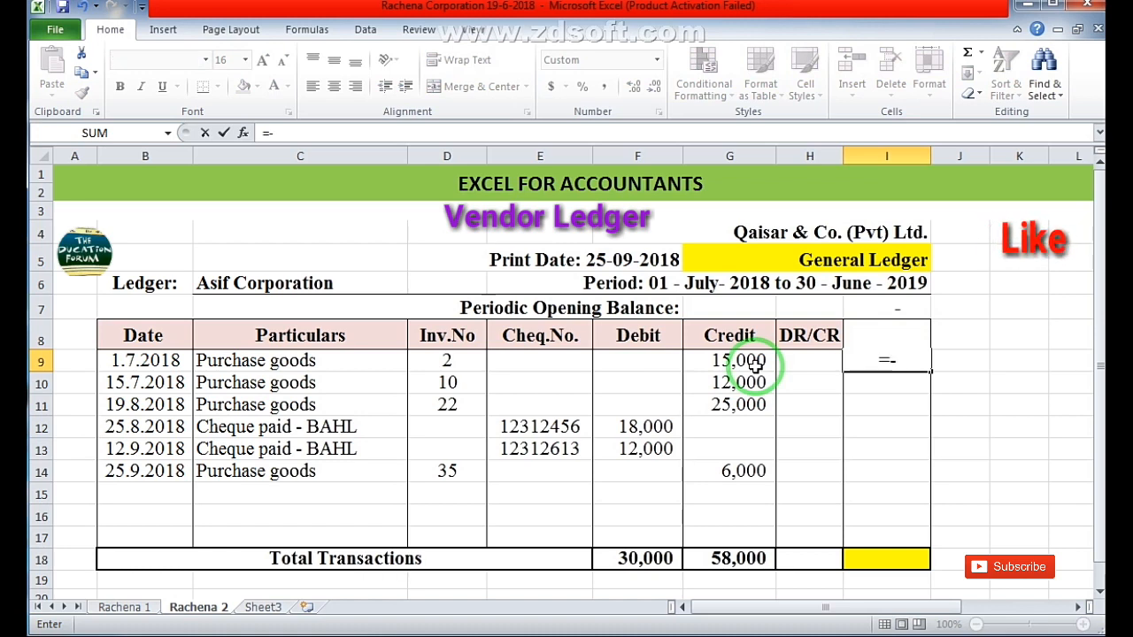
pyautogui.write('15000')
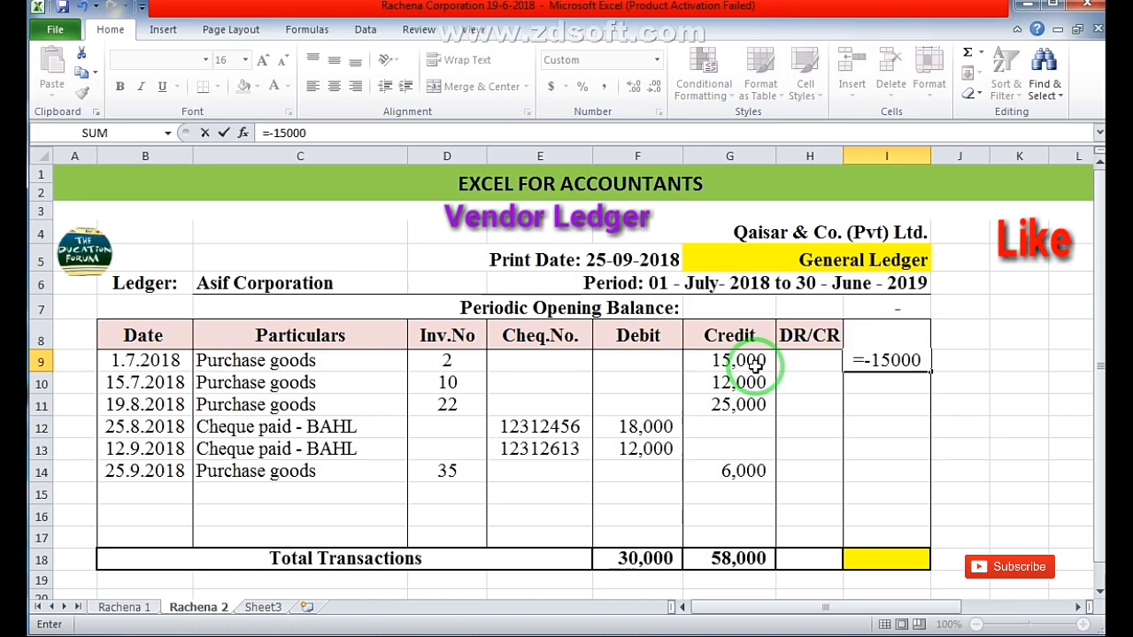
pyautogui.press('Return')
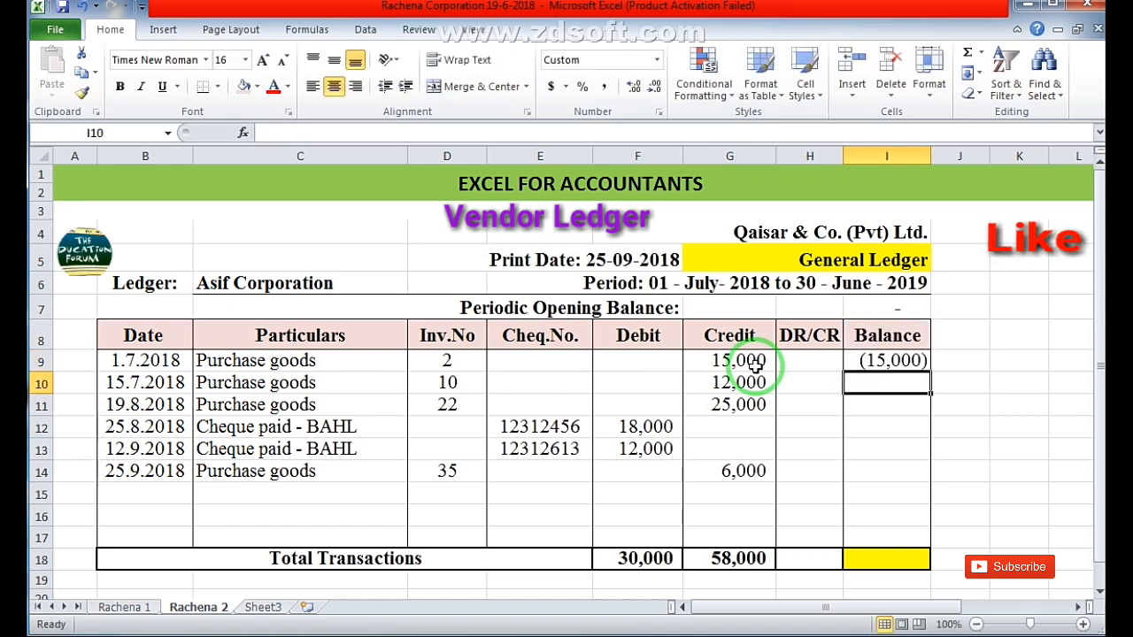
pyautogui.click(812, 366)
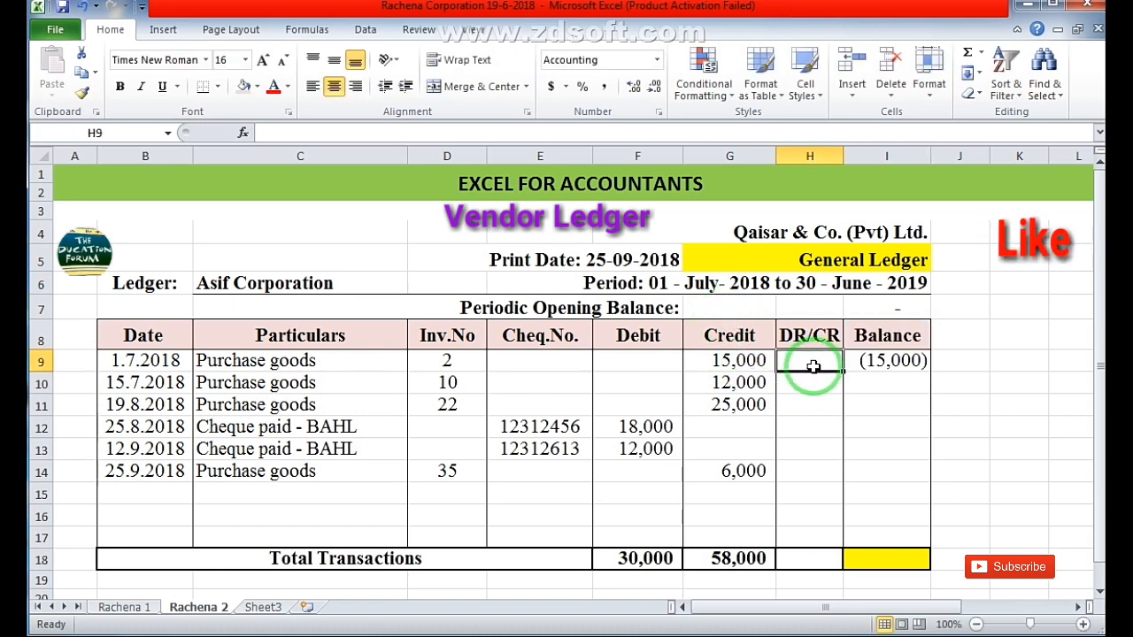
pyautogui.write('CR')
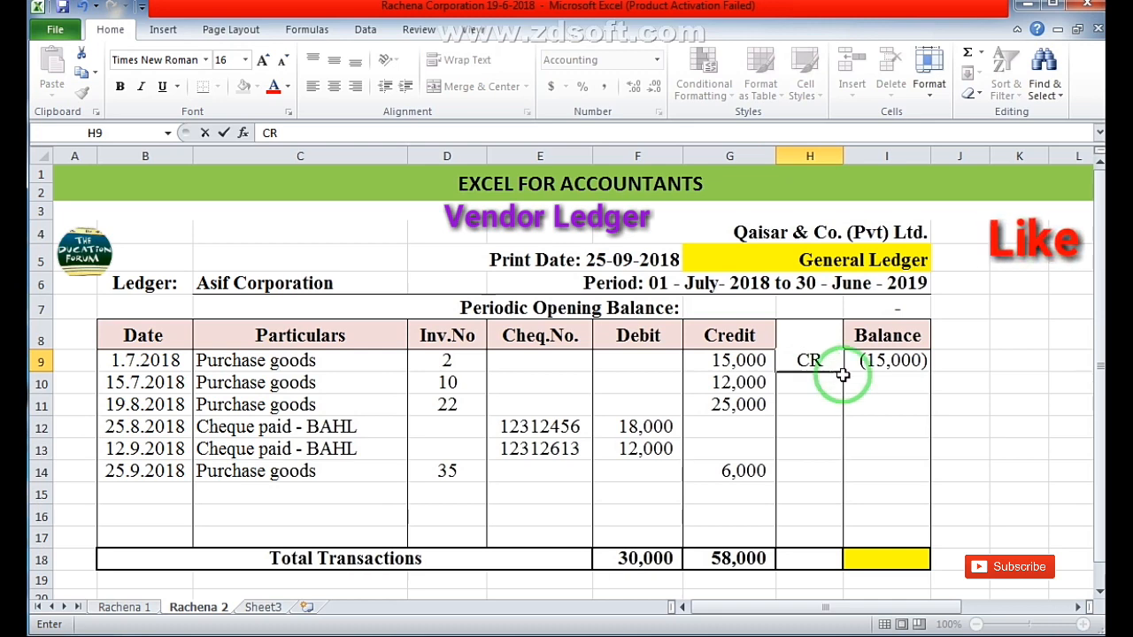
# - Calculate the second purchase's running balance in I10 with =I9+F10-G10 and mark row 10 as CR
pyautogui.click(906, 382)
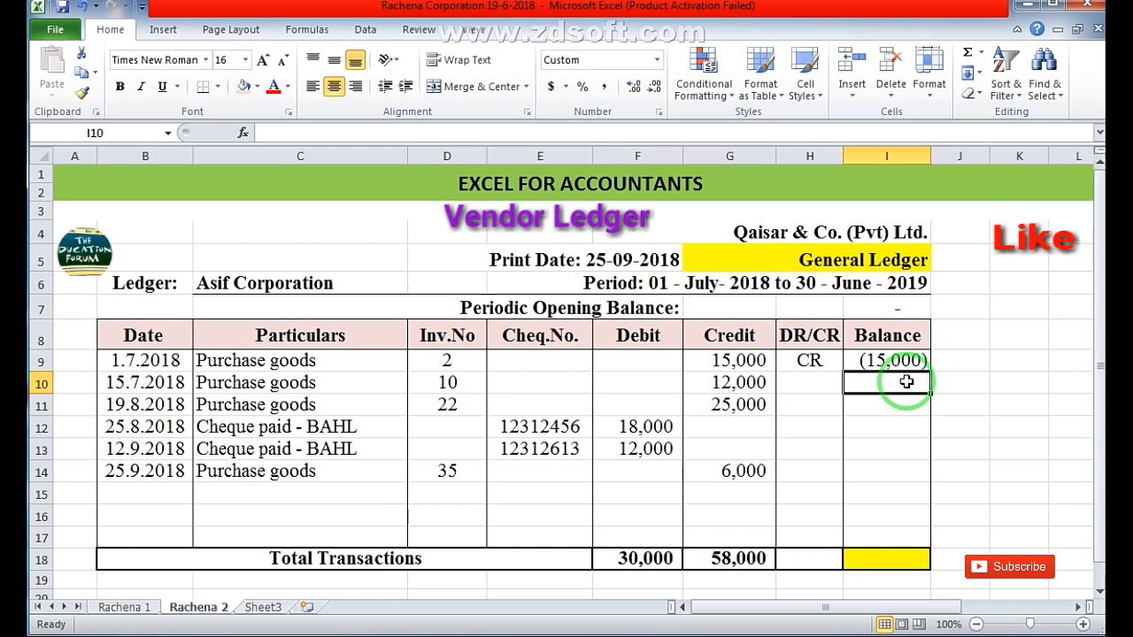
pyautogui.write('=')
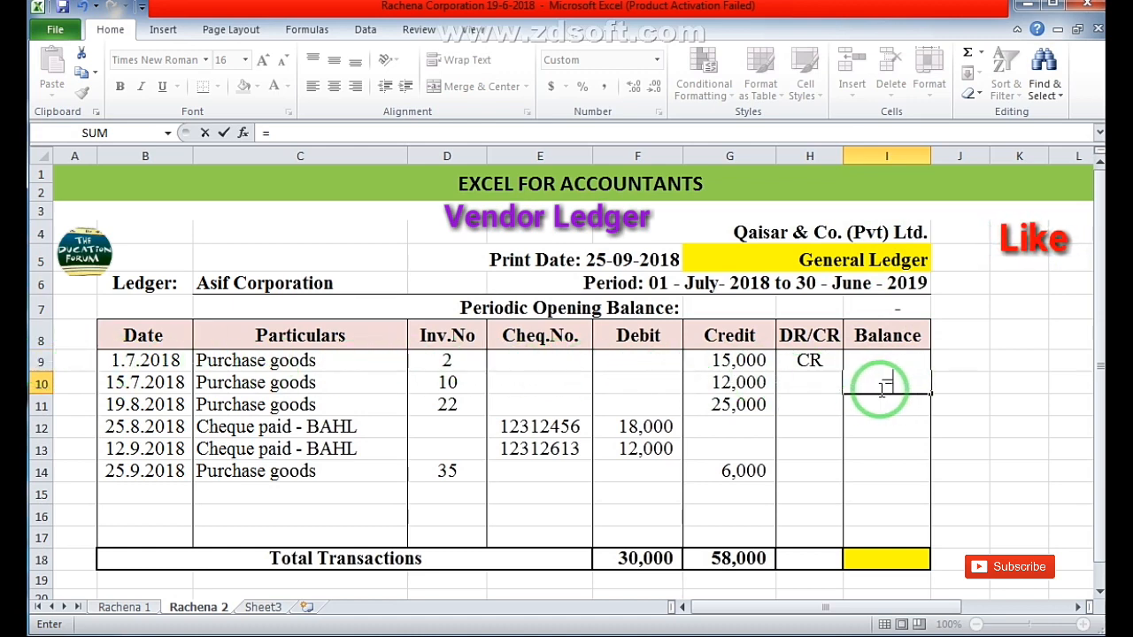
pyautogui.write('1')
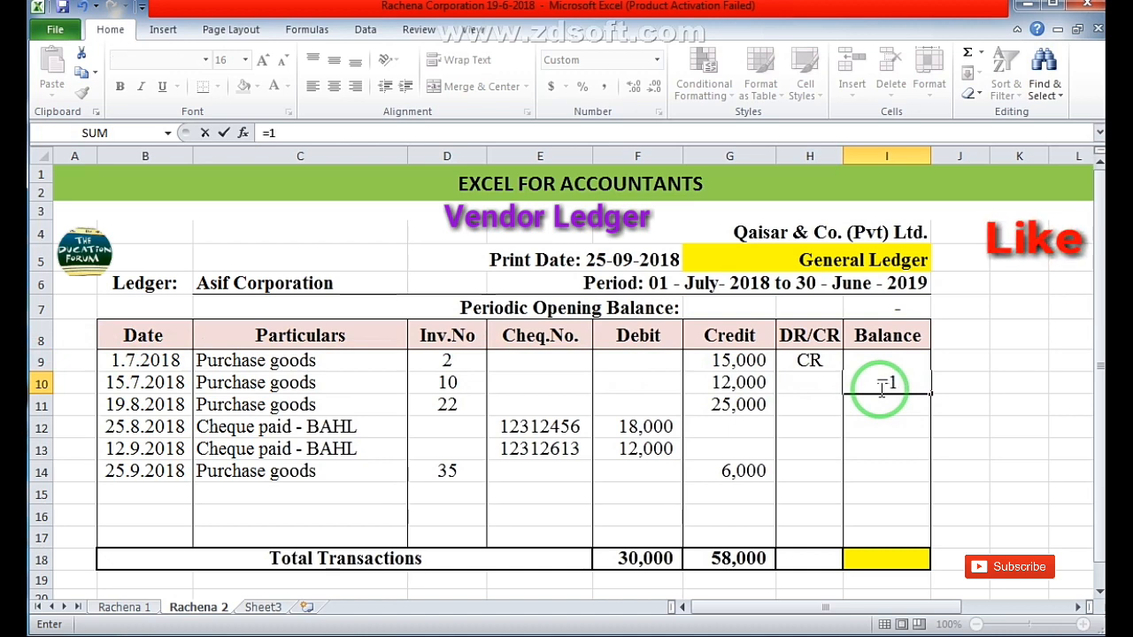
pyautogui.press('BackSpace')
pyautogui.write('i')
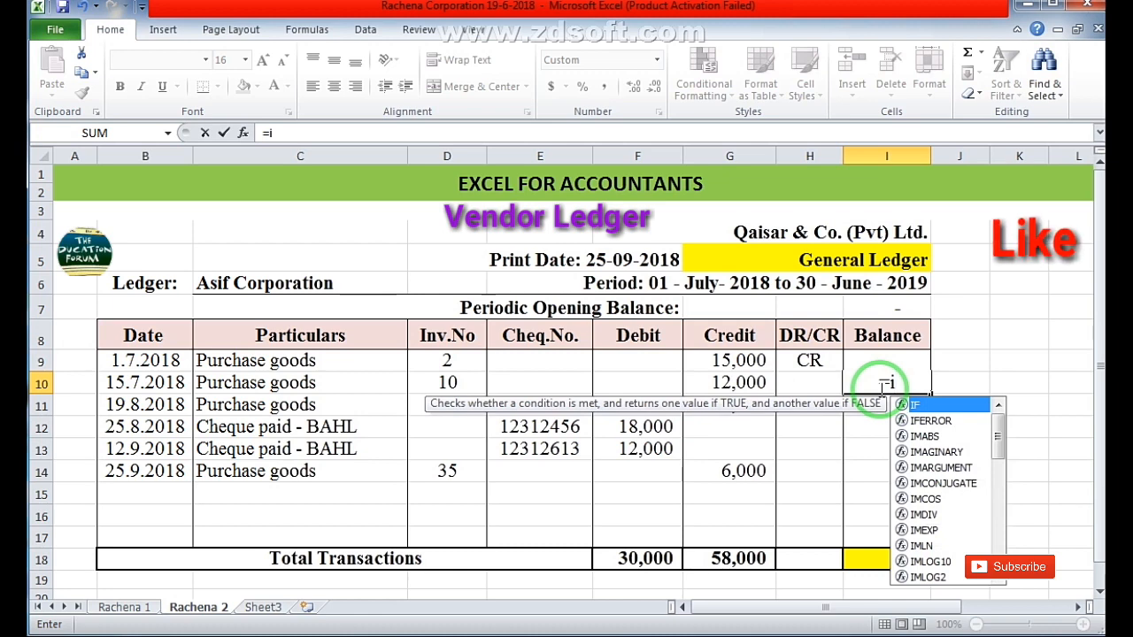
pyautogui.write('9')
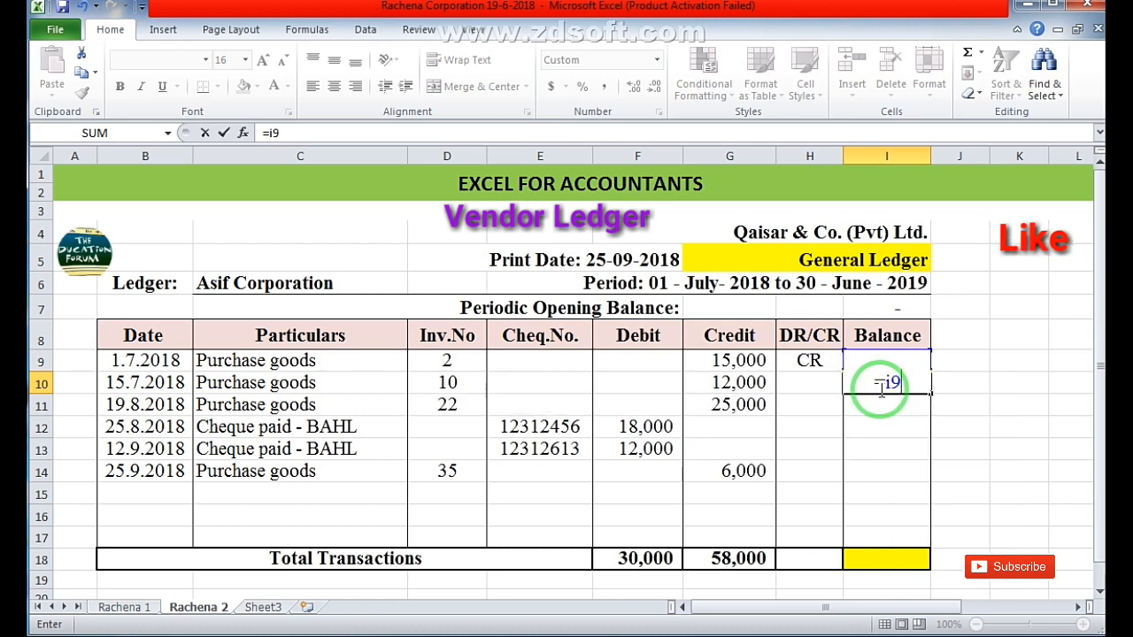
pyautogui.write('+')
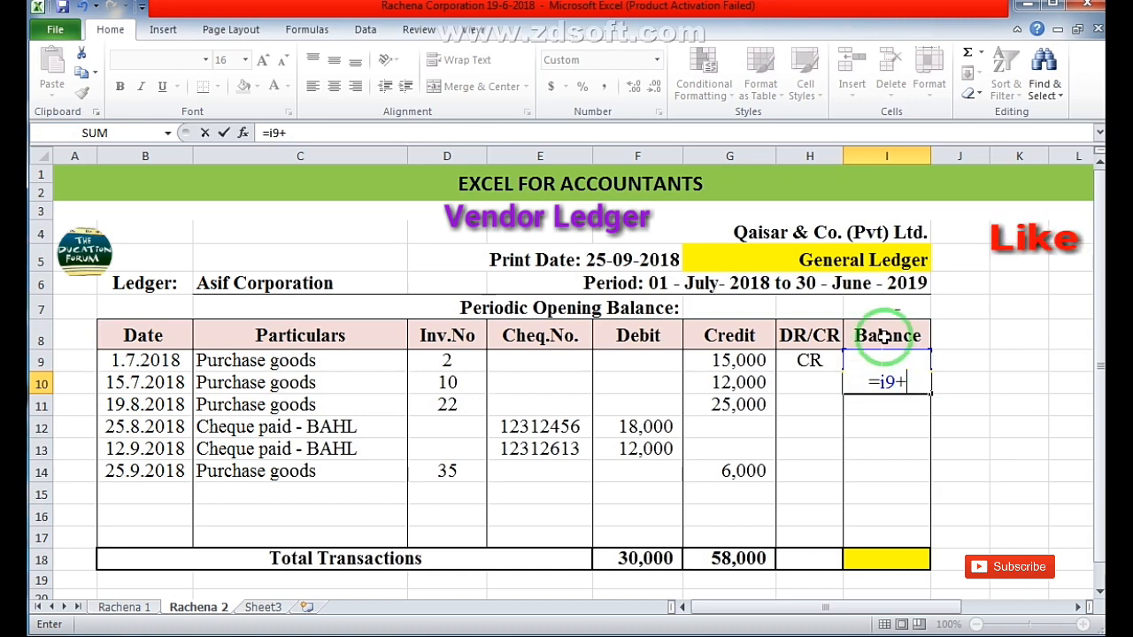
pyautogui.click(640, 385)
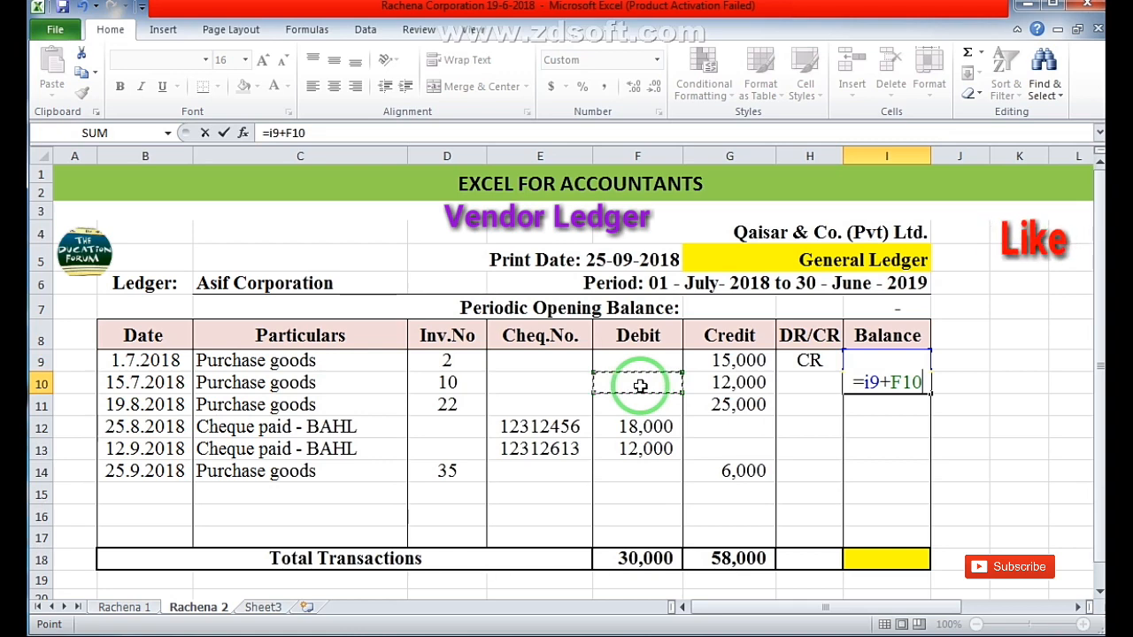
pyautogui.write('-')
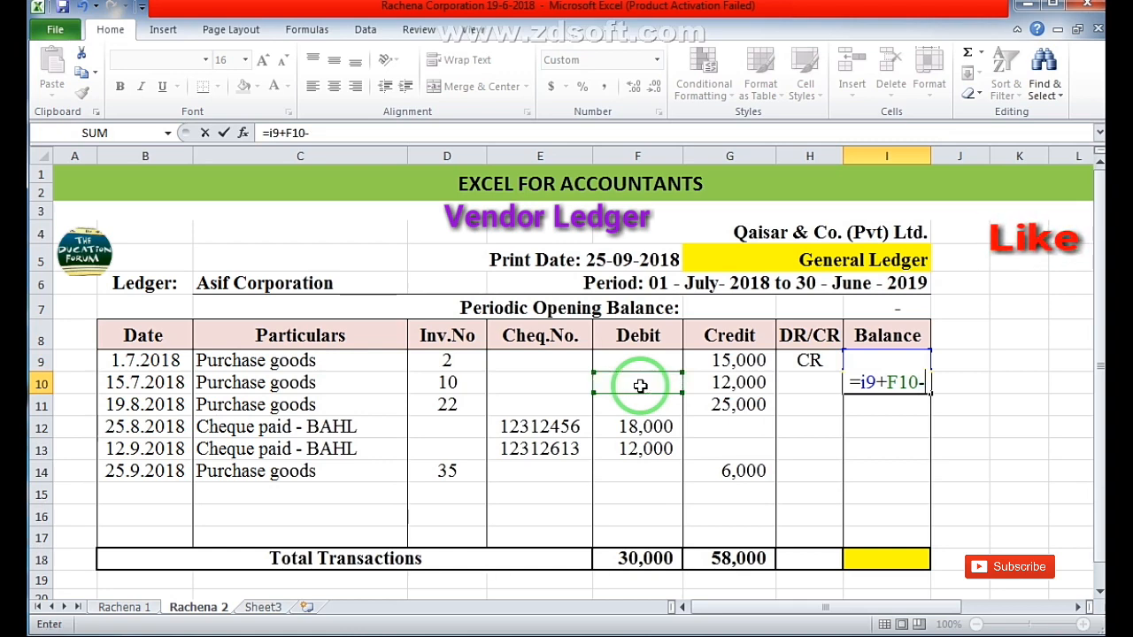
pyautogui.click(718, 383)
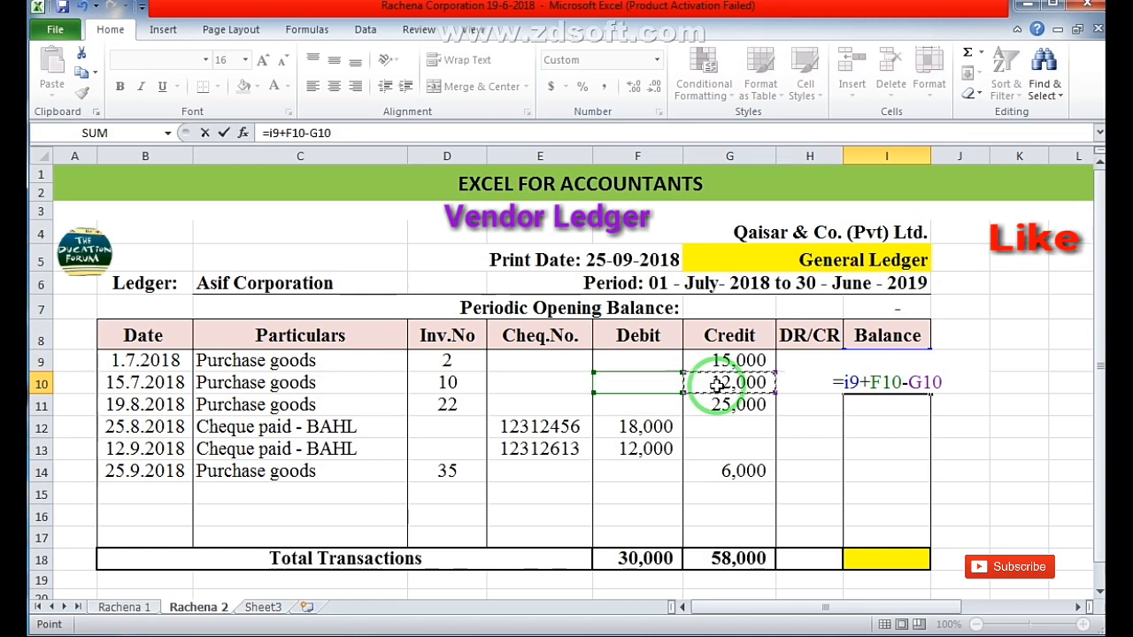
pyautogui.press('Return')
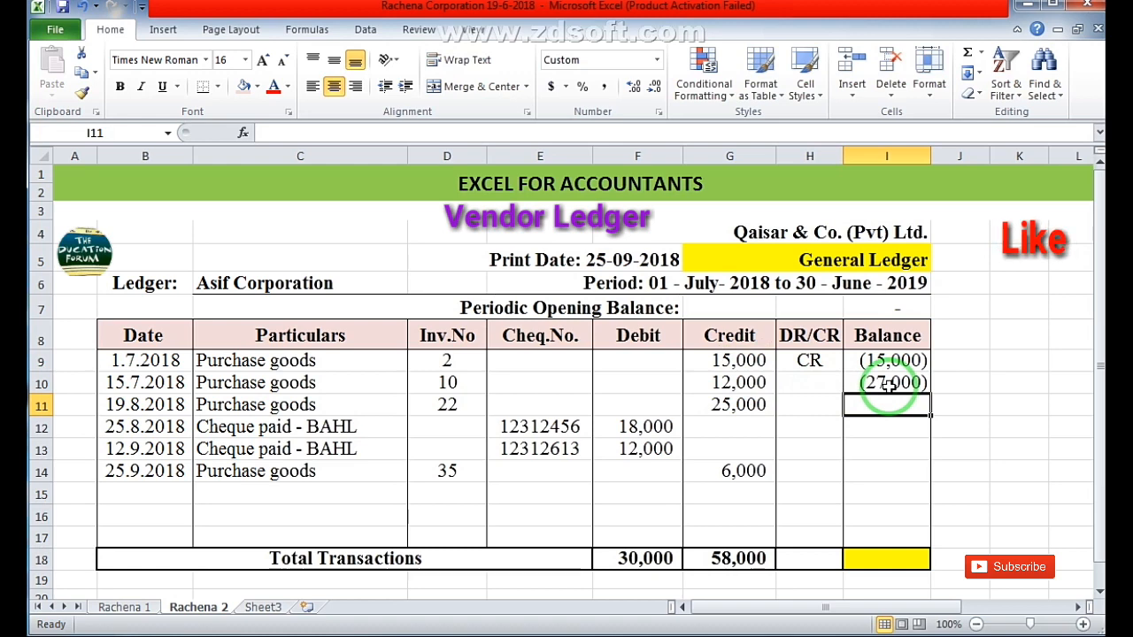
pyautogui.click(809, 384)
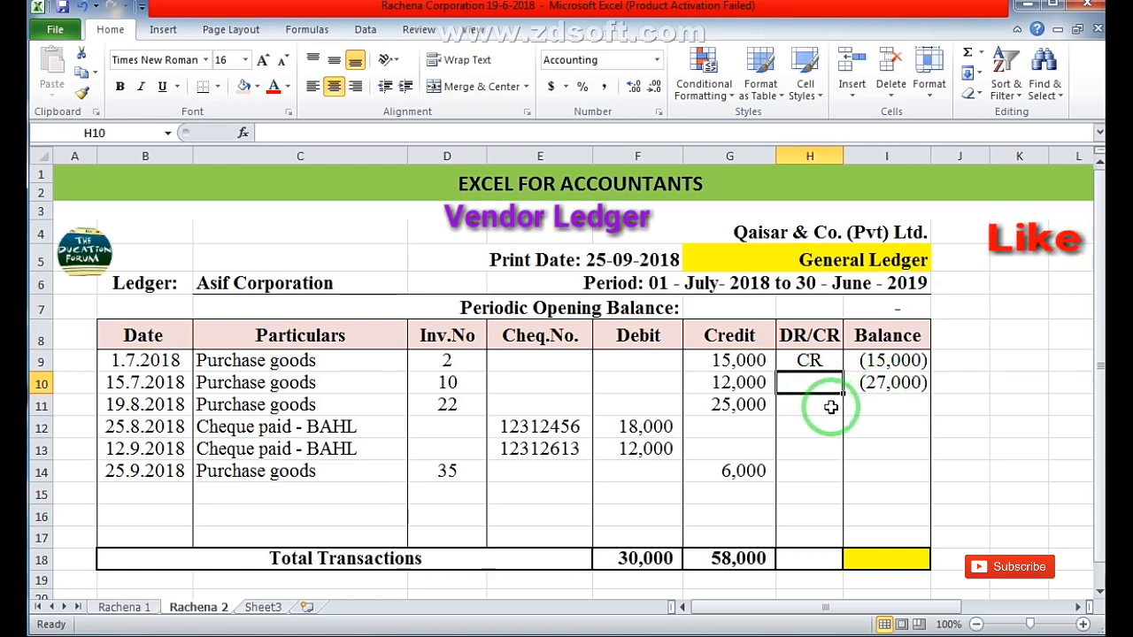
pyautogui.write('CR')
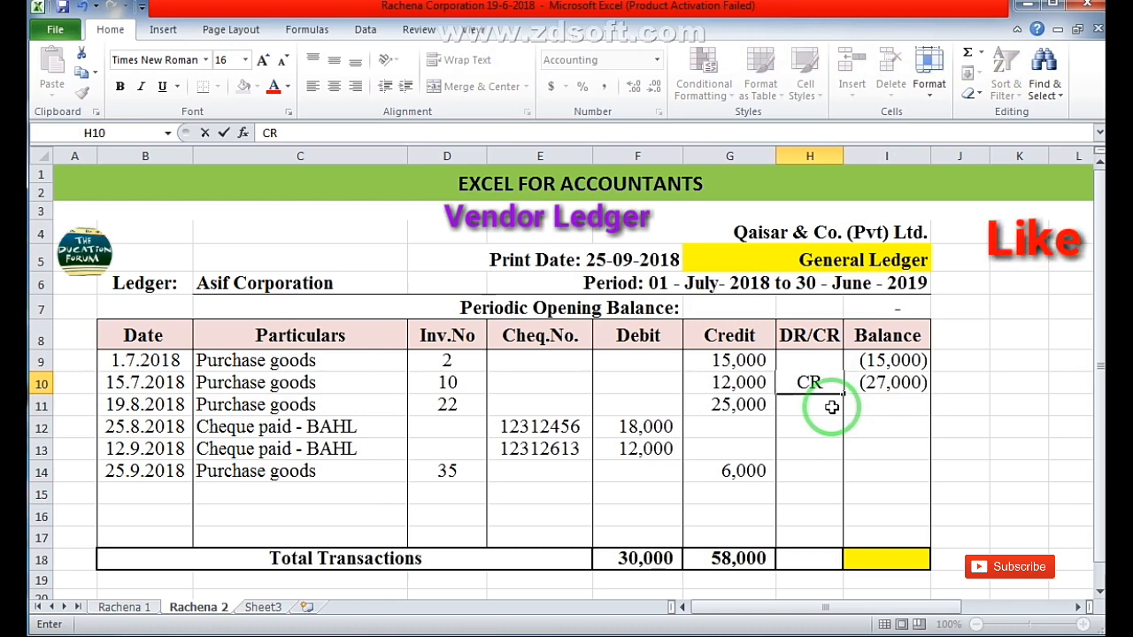
# - Calculate the third purchase's running balance in I11 with =I10+F11-G11 and mark row 11 as CR
pyautogui.click(884, 402)
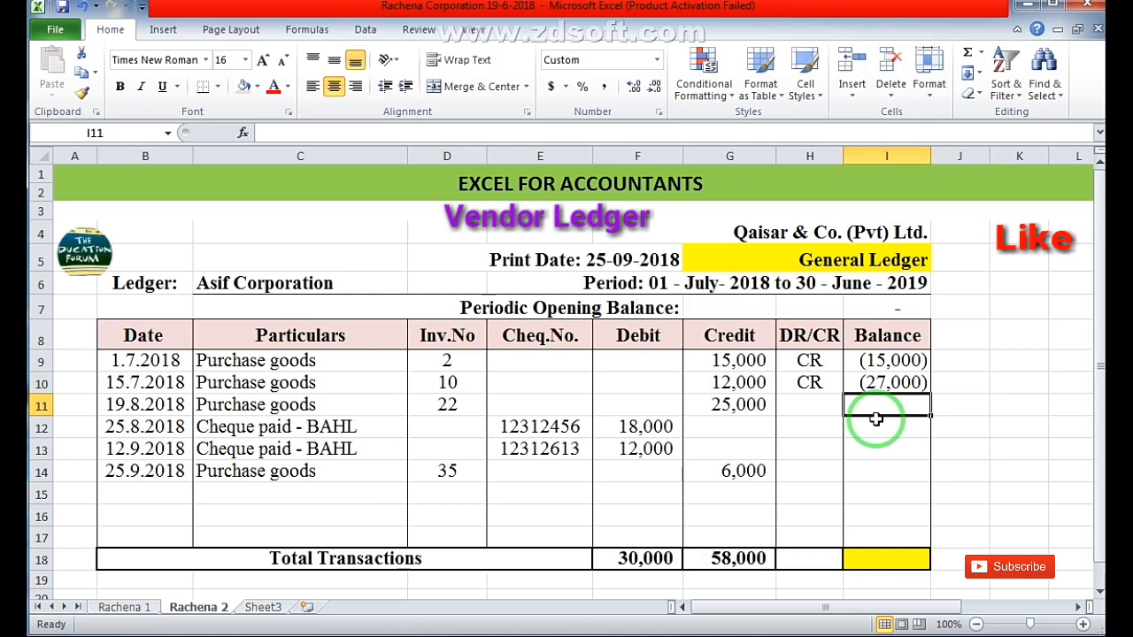
pyautogui.write('=')
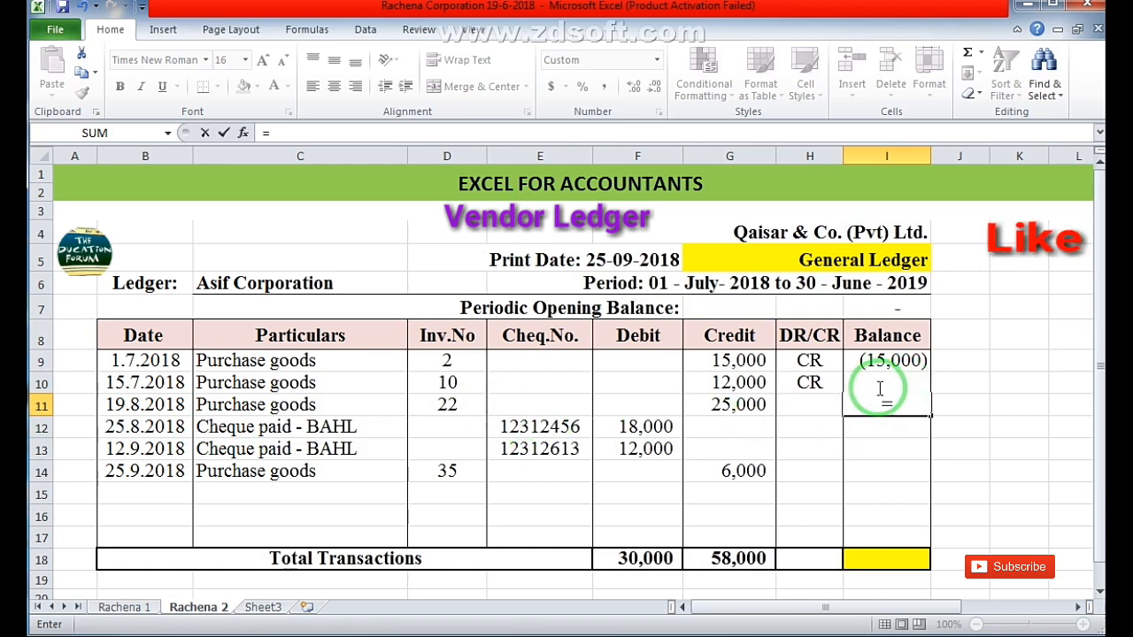
pyautogui.write('i10')
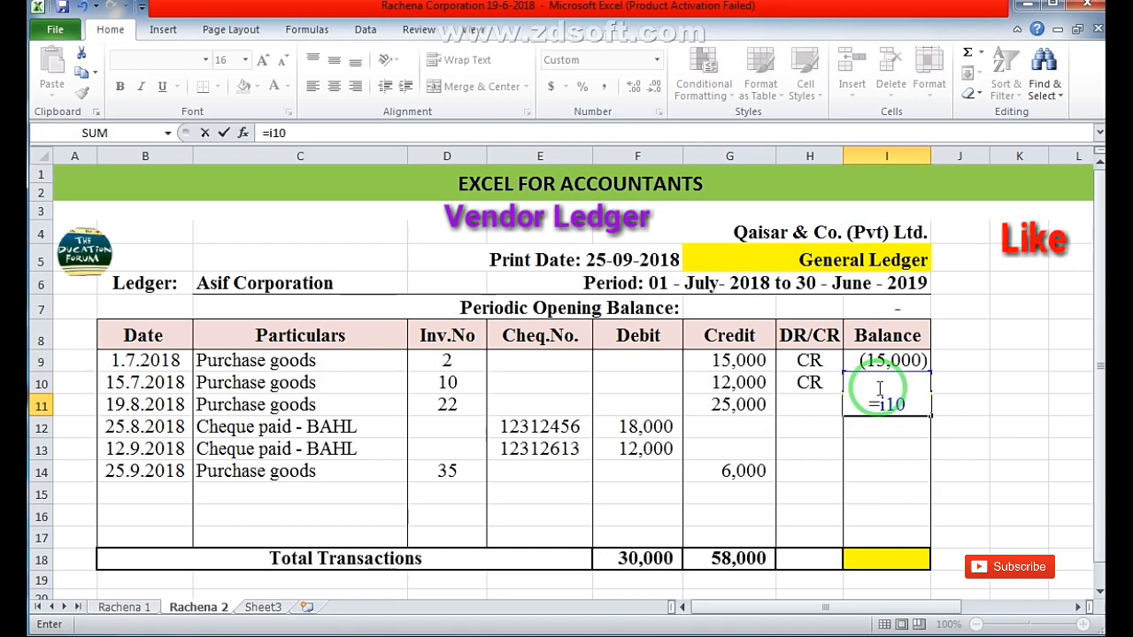
pyautogui.write('+')
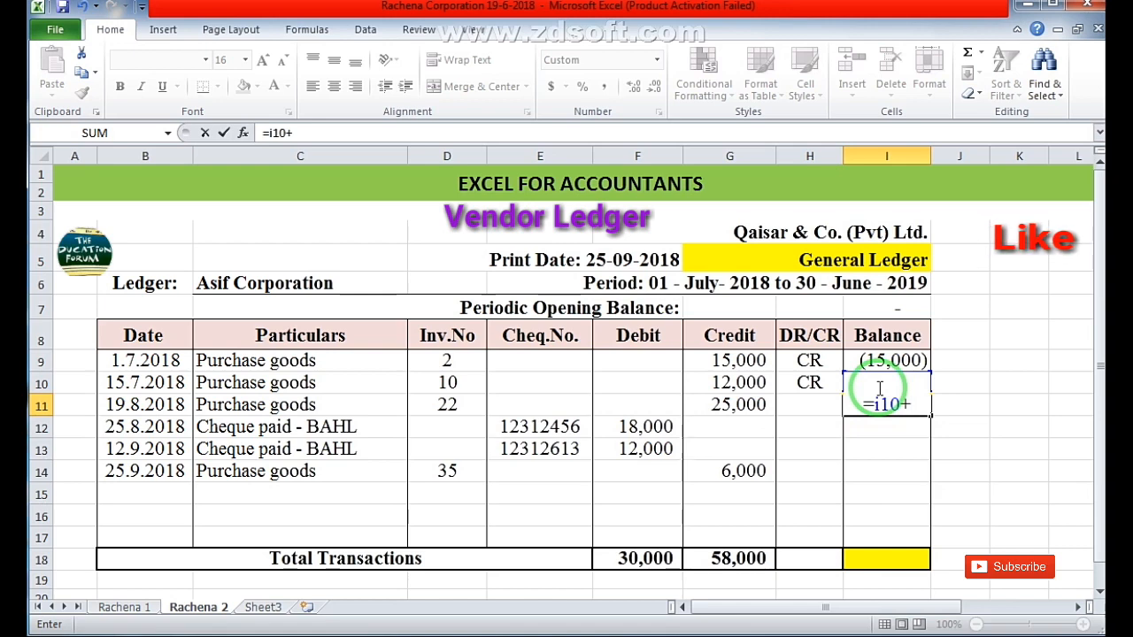
pyautogui.click(624, 405)
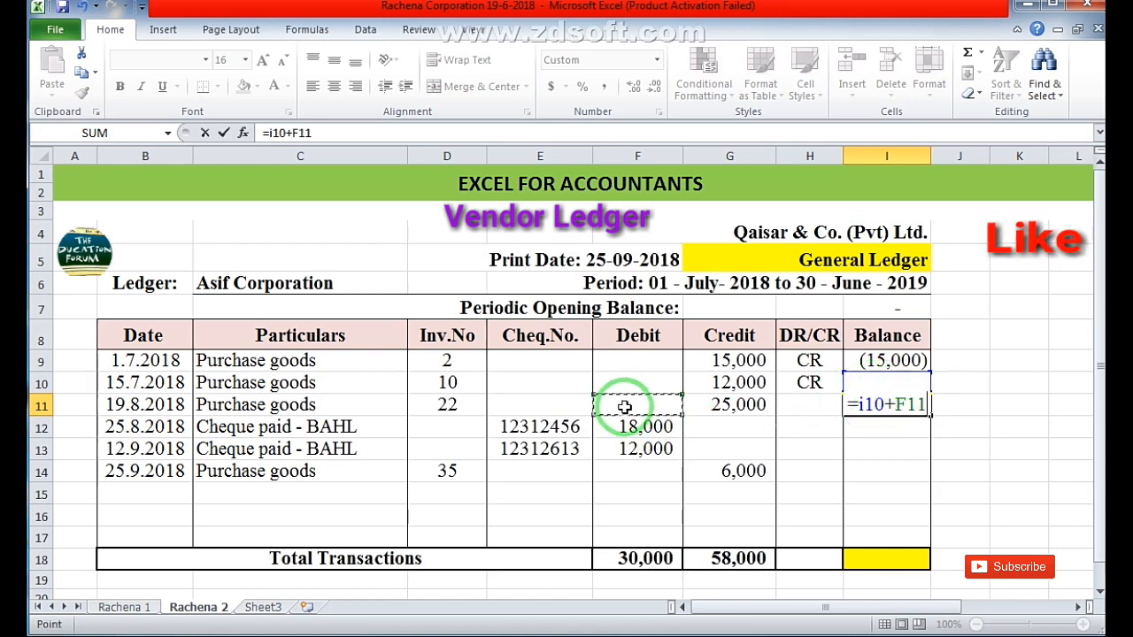
pyautogui.write('-')
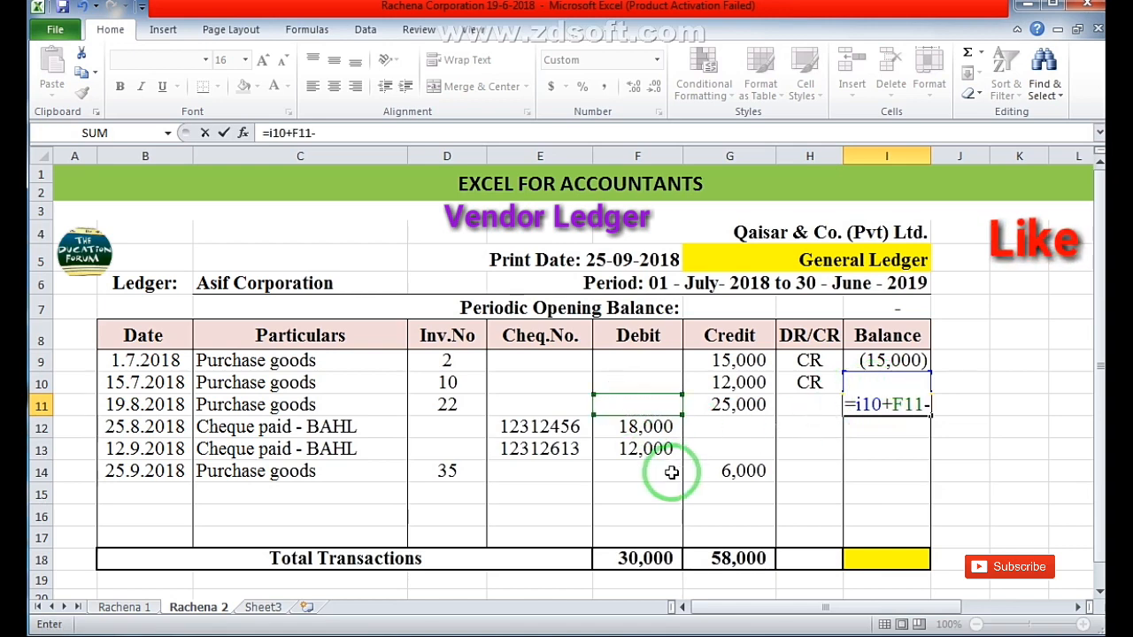
pyautogui.click(733, 404)
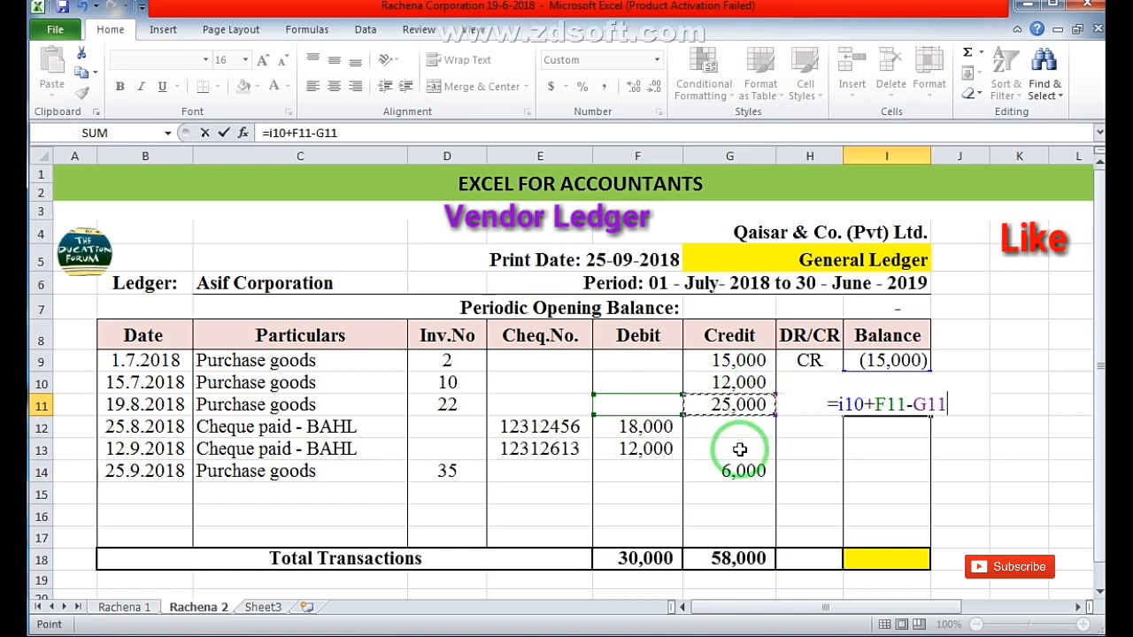
pyautogui.press('Return')
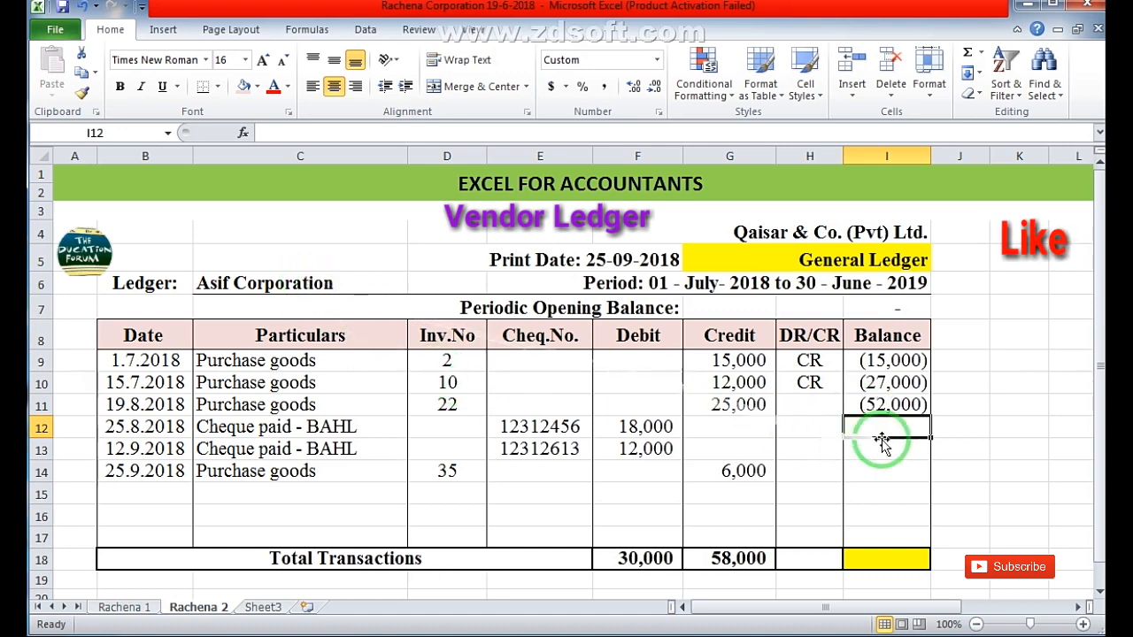
pyautogui.click(788, 403)
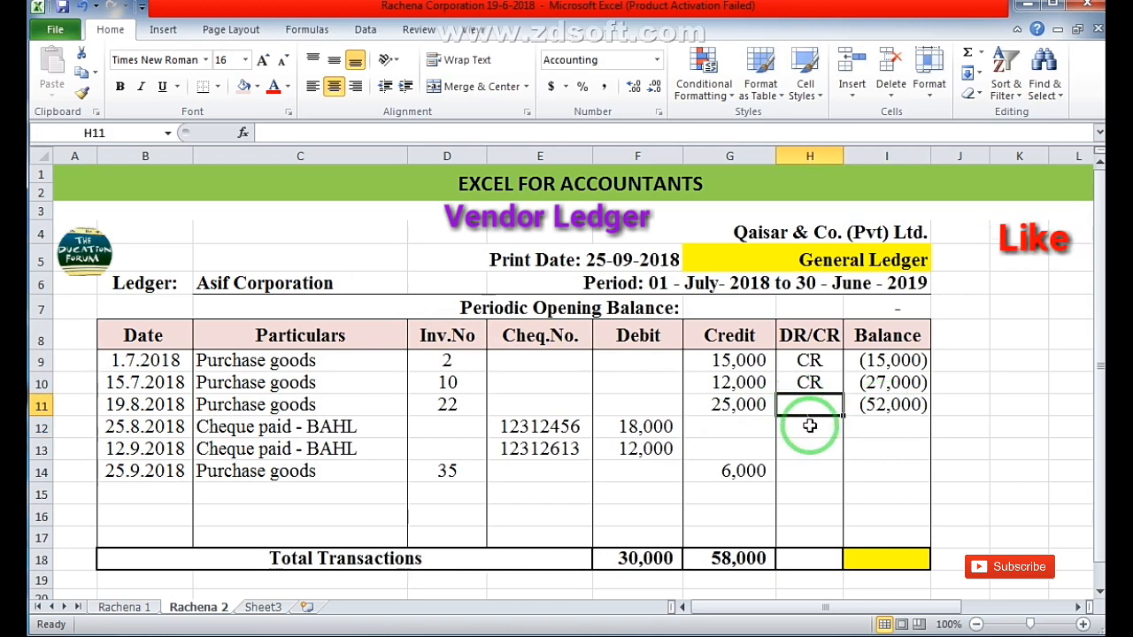
pyautogui.write('C')
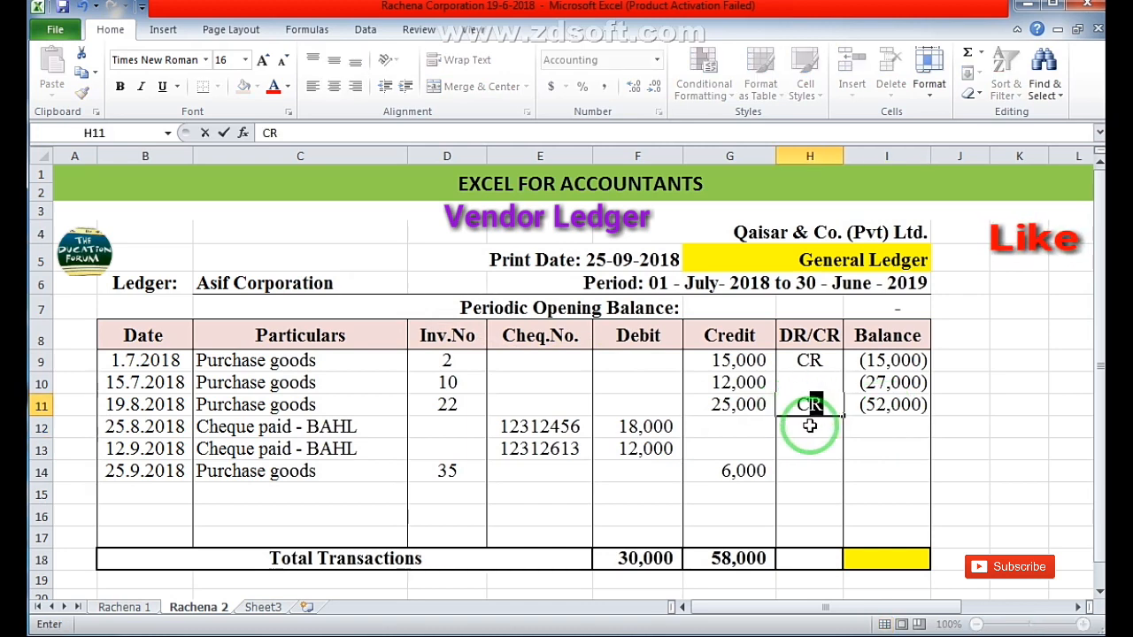
pyautogui.write('R')
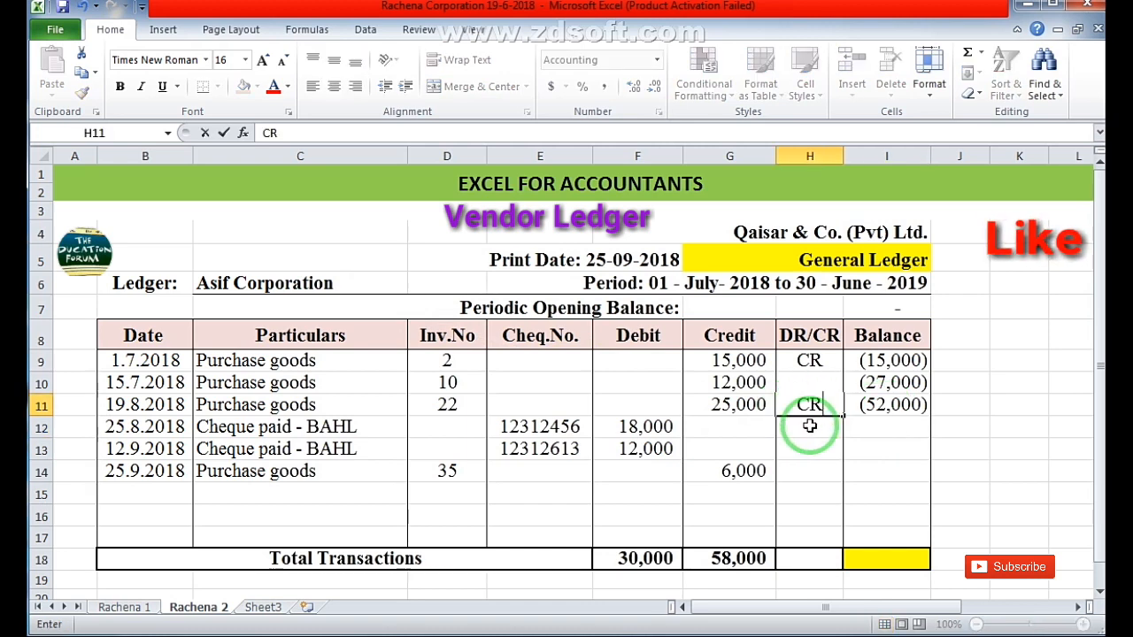
# - Begin a running balance formula in I12 for the first cheque payment
pyautogui.click(908, 426)
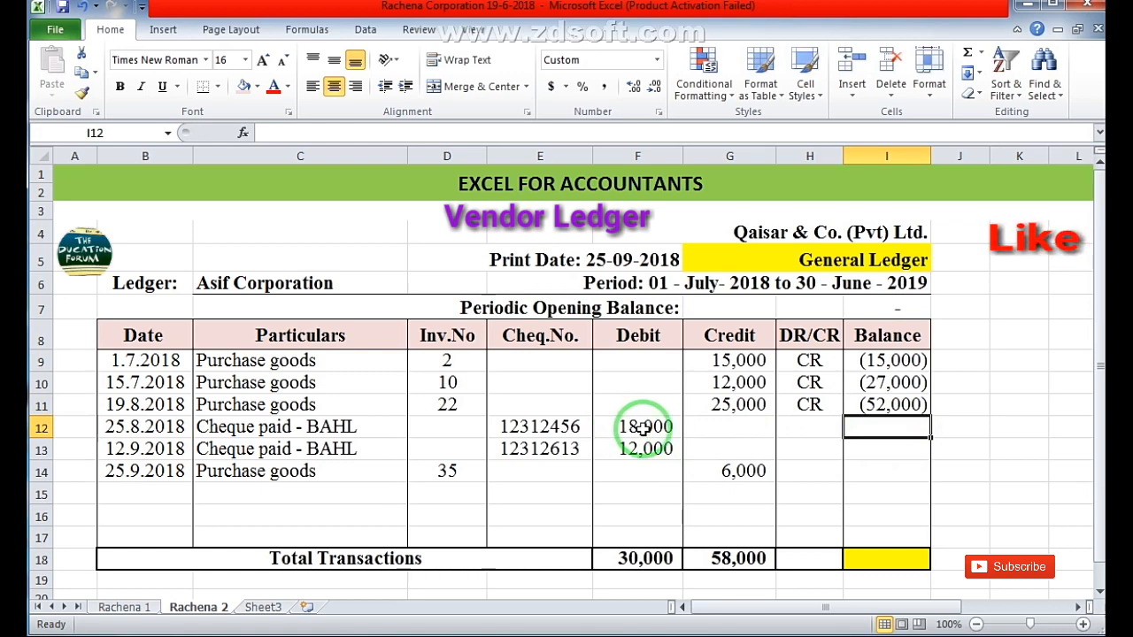
pyautogui.write('=')
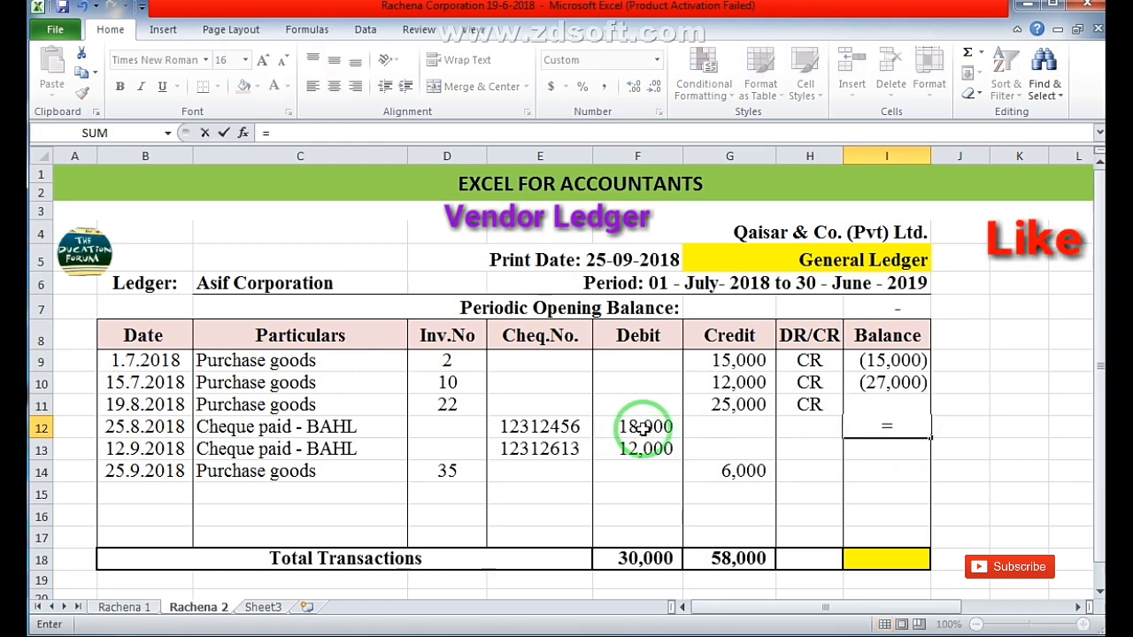